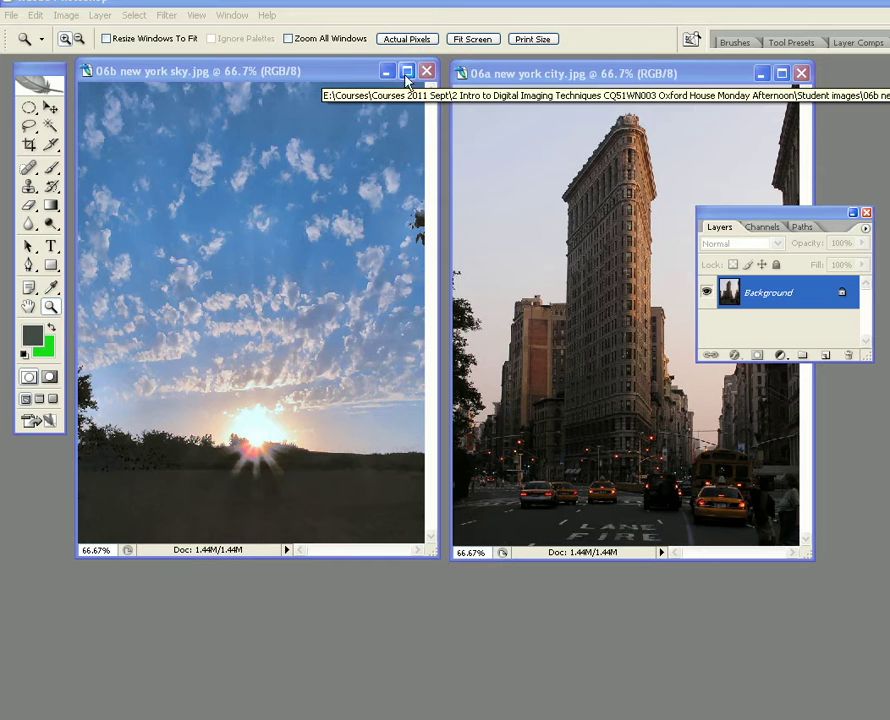
Step: Convert the city image's locked Background into a regular layer named Layer 0, and move the Layers palette off the sky area
left_click(520, 76)
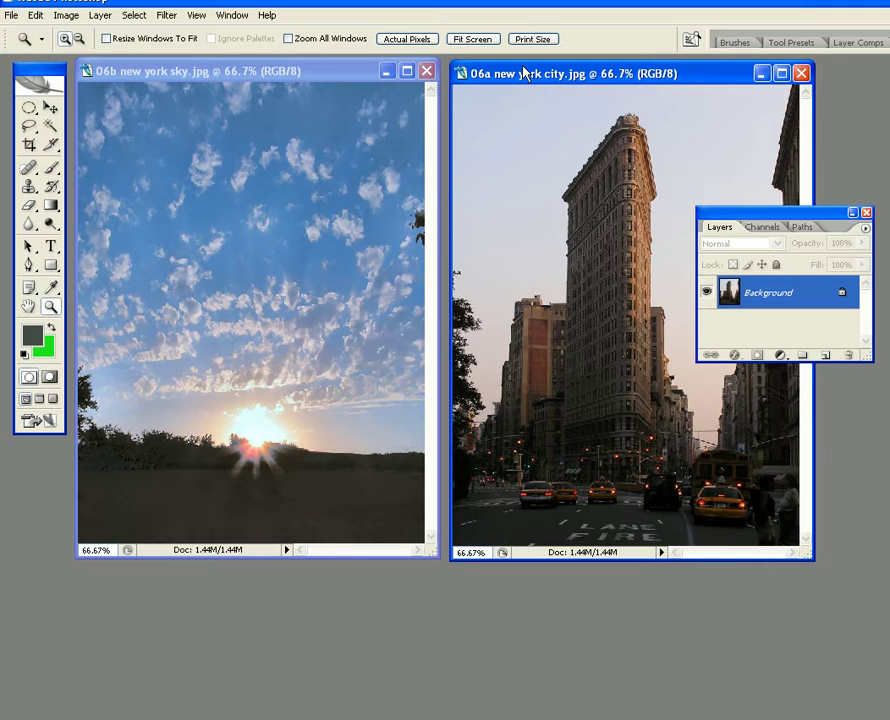
double_click(774, 302)
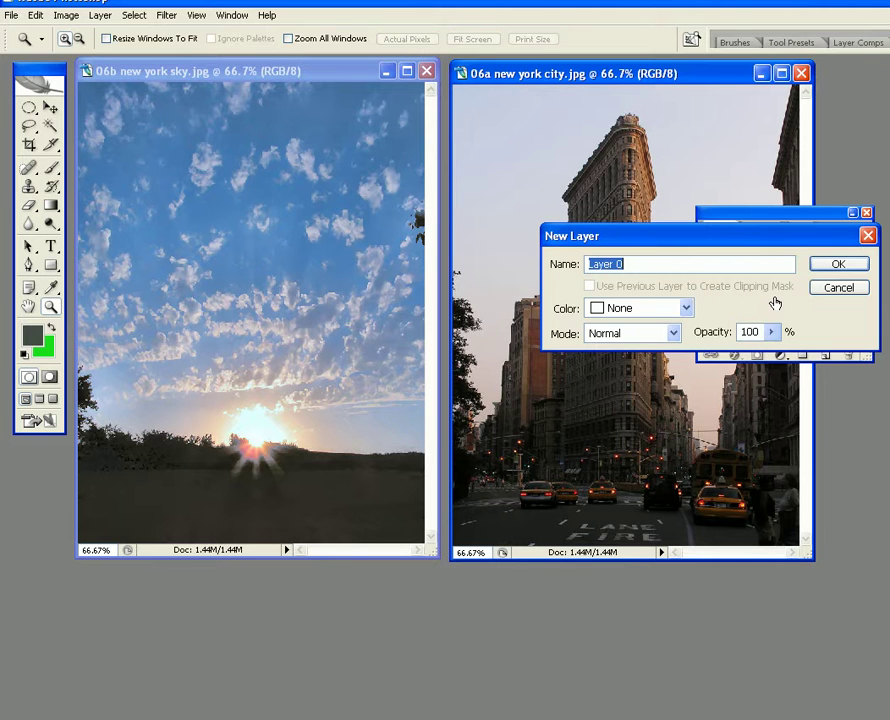
left_click(664, 264)
left_click(830, 268)
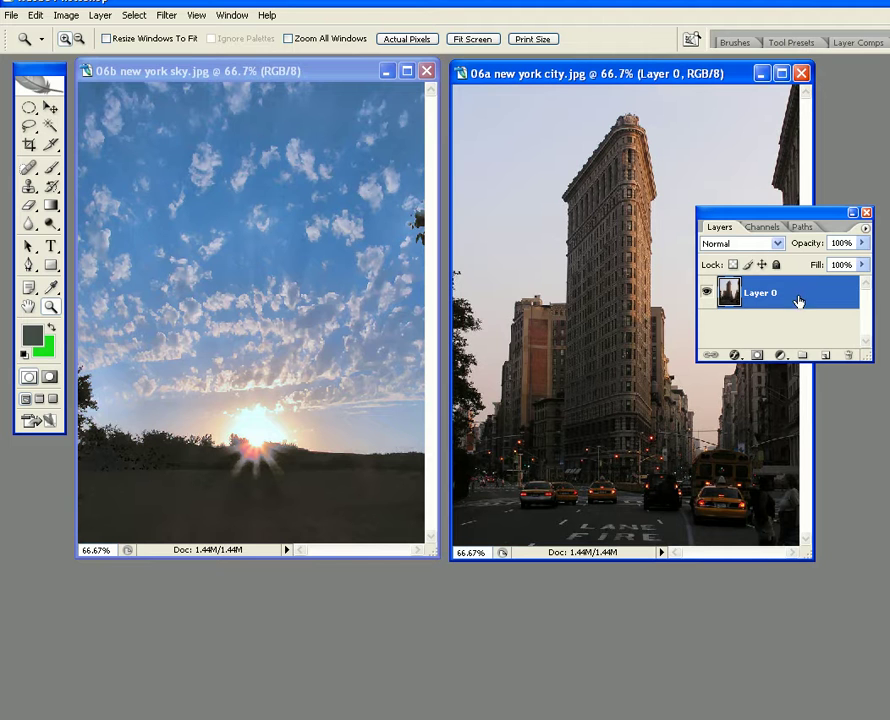
left_click_drag(771, 218, 560, 480)
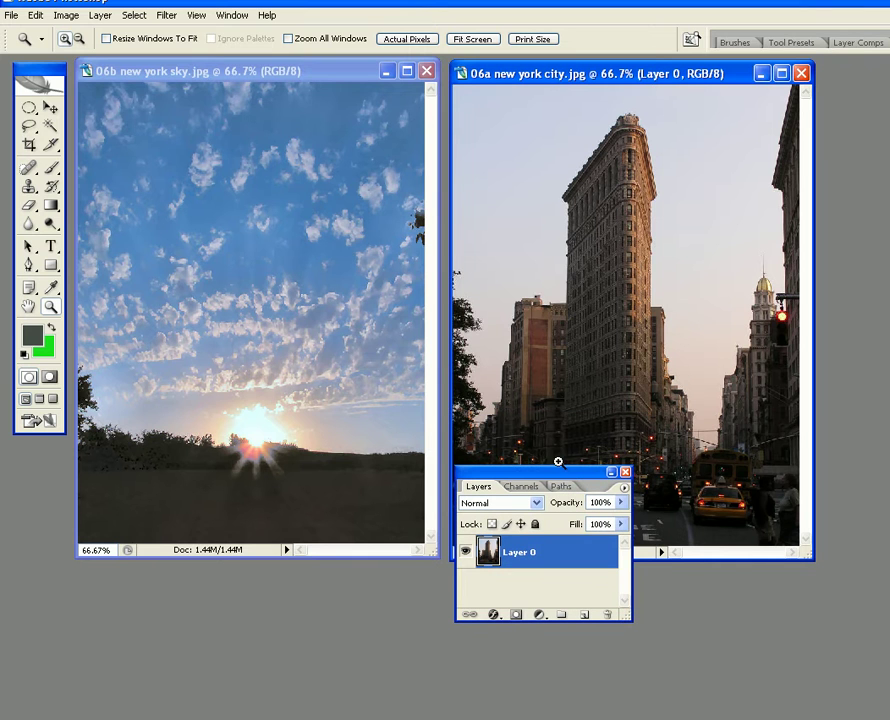
Step: Select the city image's entire sky with the Magic Wand in add-to-selection mode, tolerance 25, with Anti-alias and Contiguous enabled
left_click(51, 127)
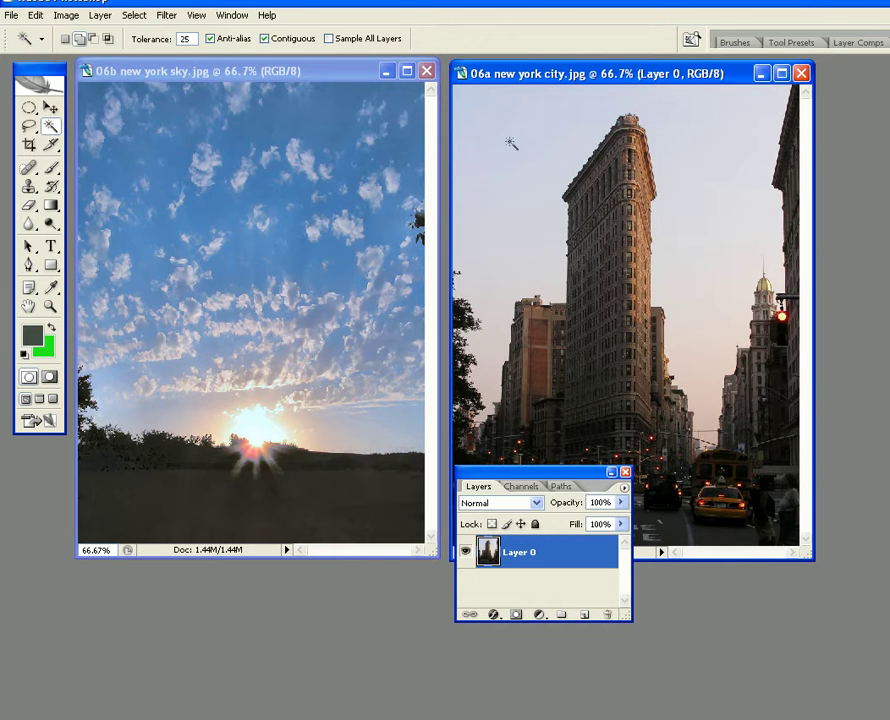
left_click(169, 44)
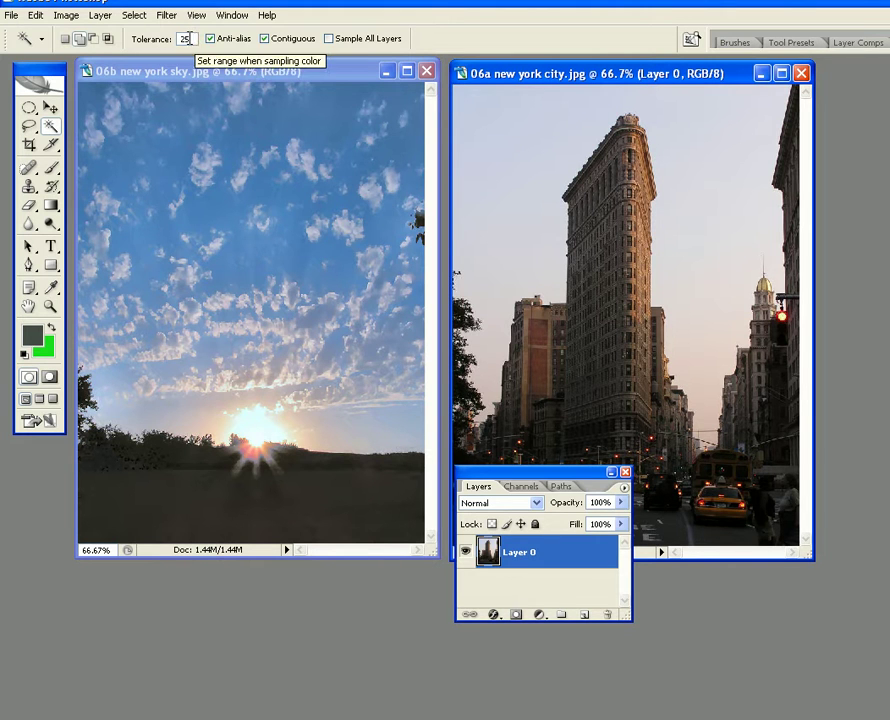
left_click(80, 40)
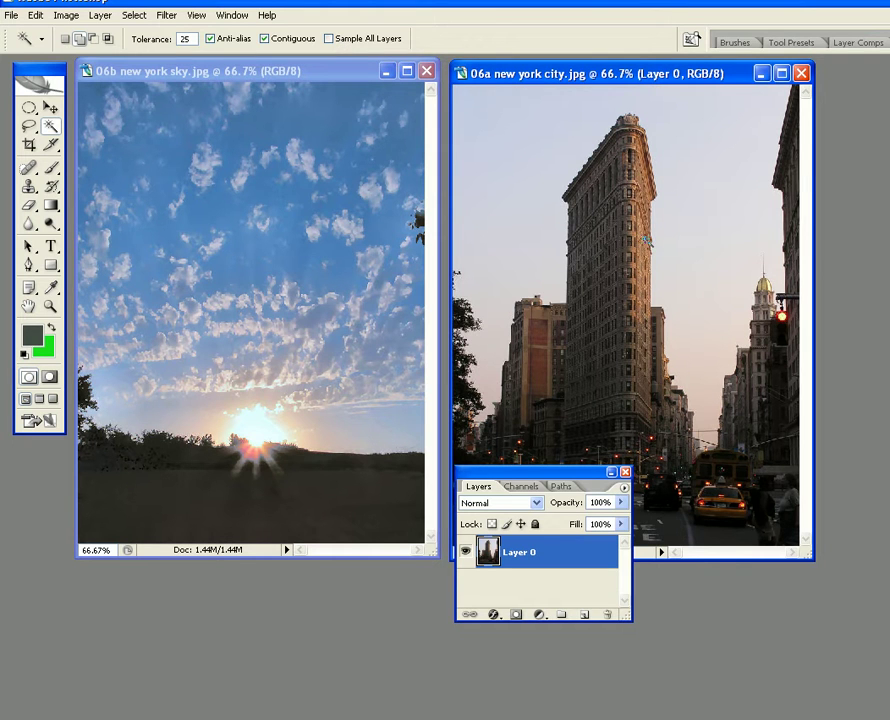
left_click(528, 126)
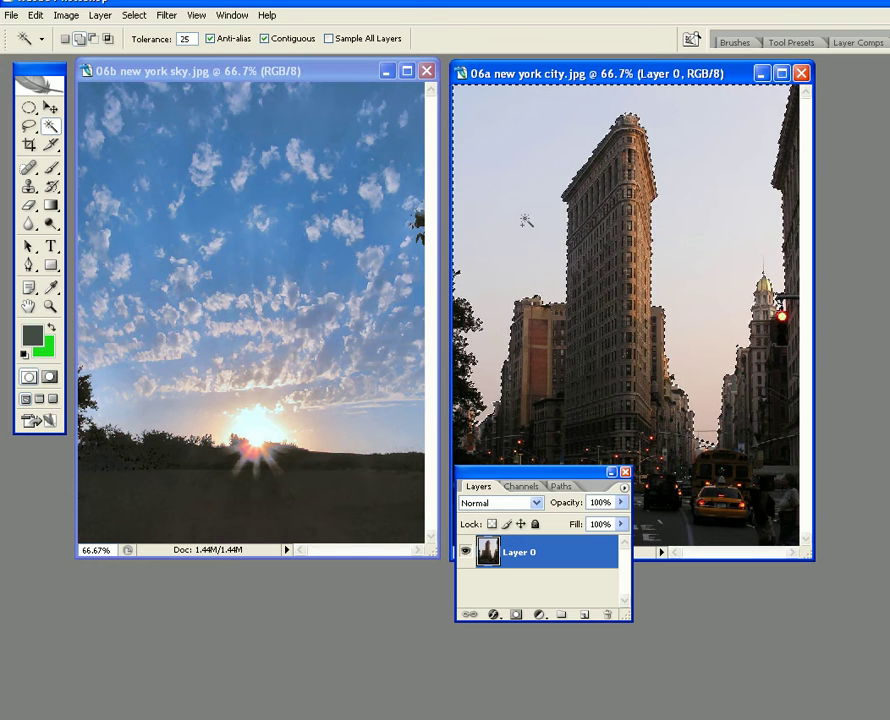
Step: Examine the sky selection's edge at 700% where the tall tower meets the lower brick building
left_click(51, 309)
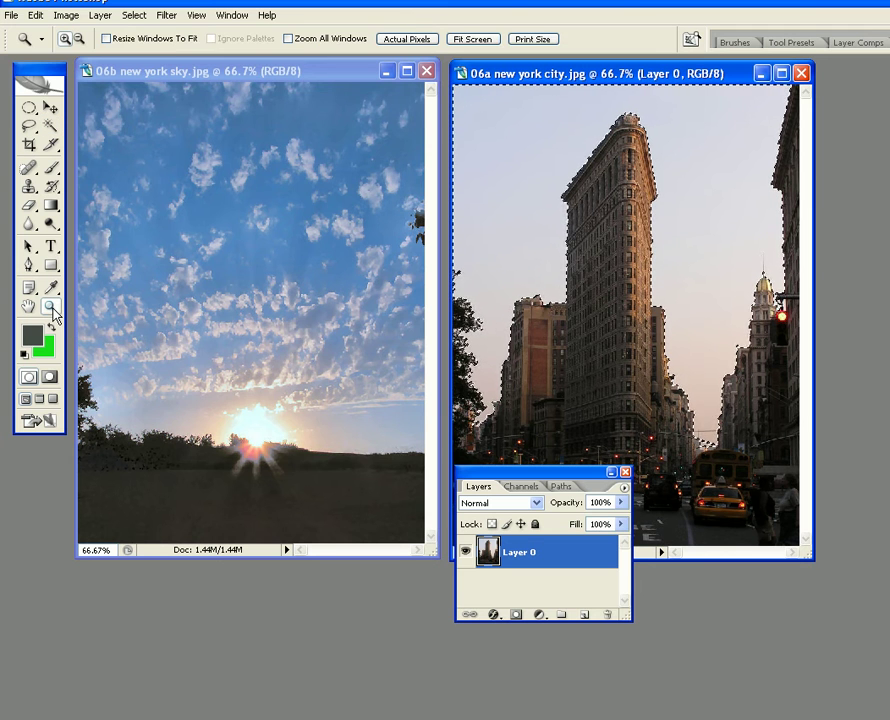
left_click(564, 303)
left_click(613, 307)
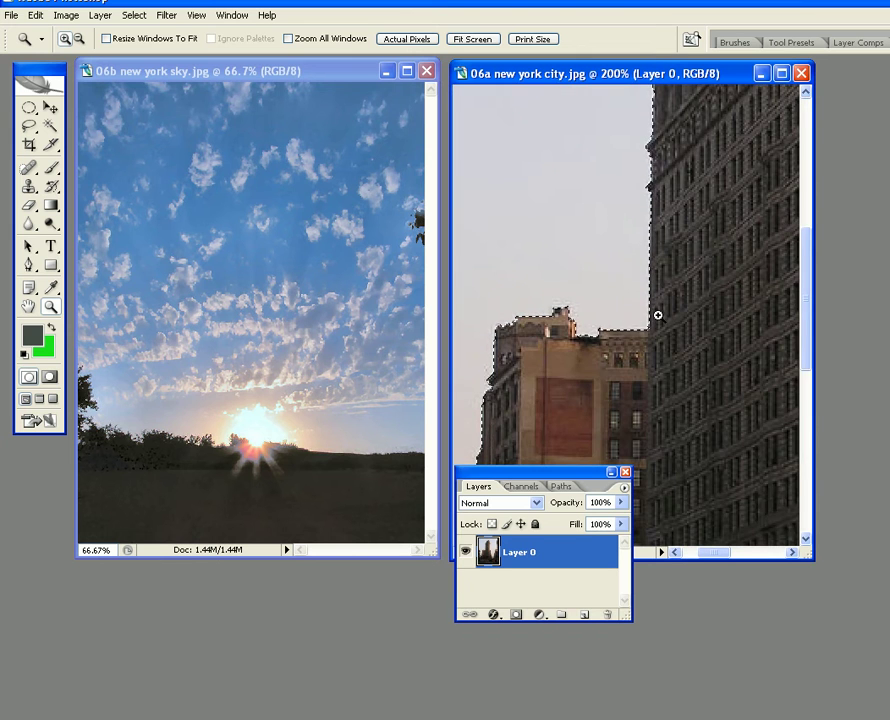
left_click(650, 312)
left_click(624, 314)
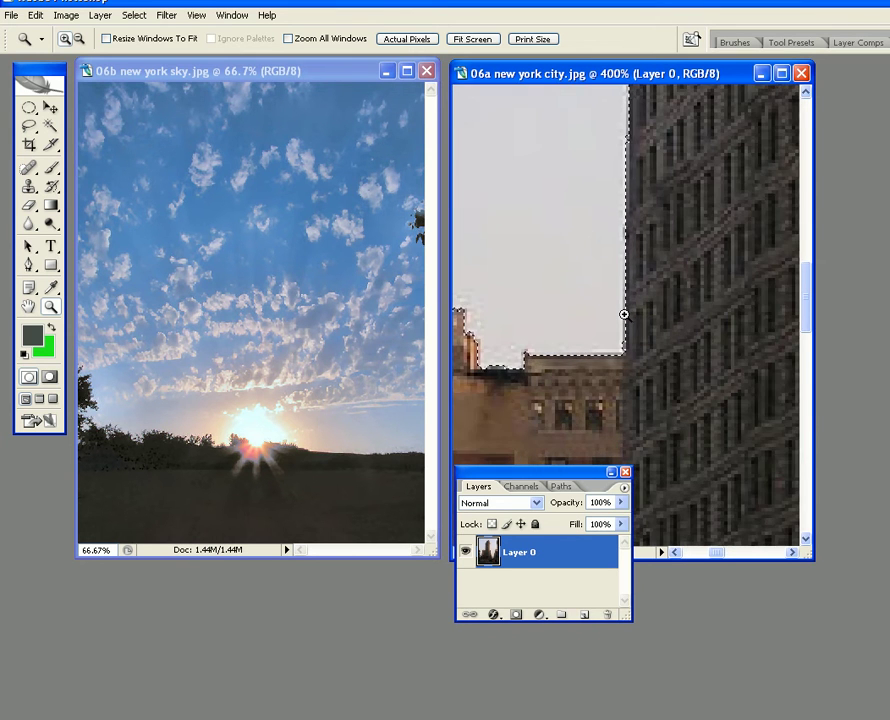
left_click(626, 315)
left_click(630, 317)
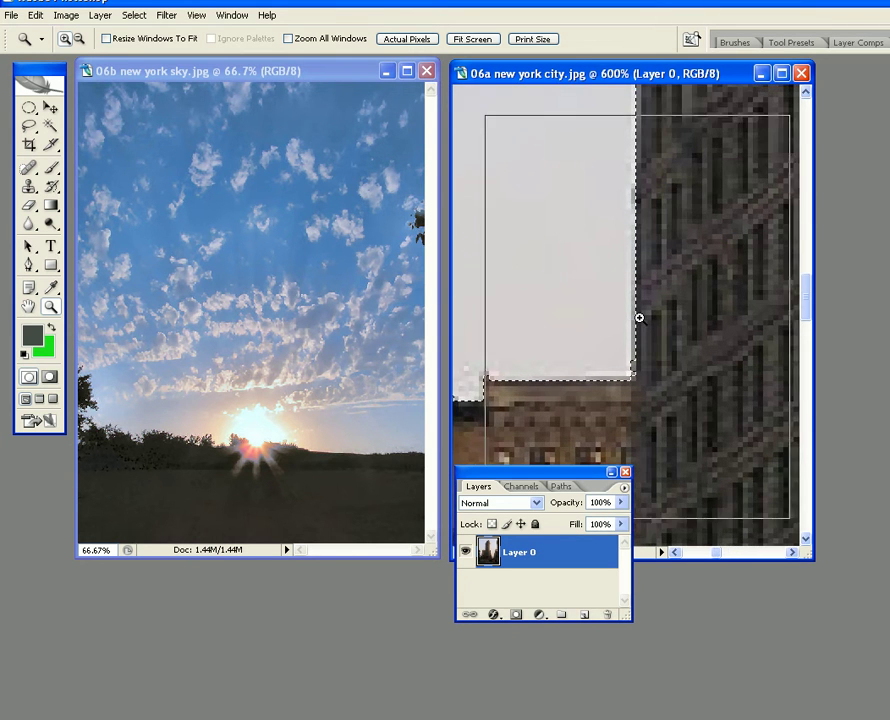
left_click(634, 320)
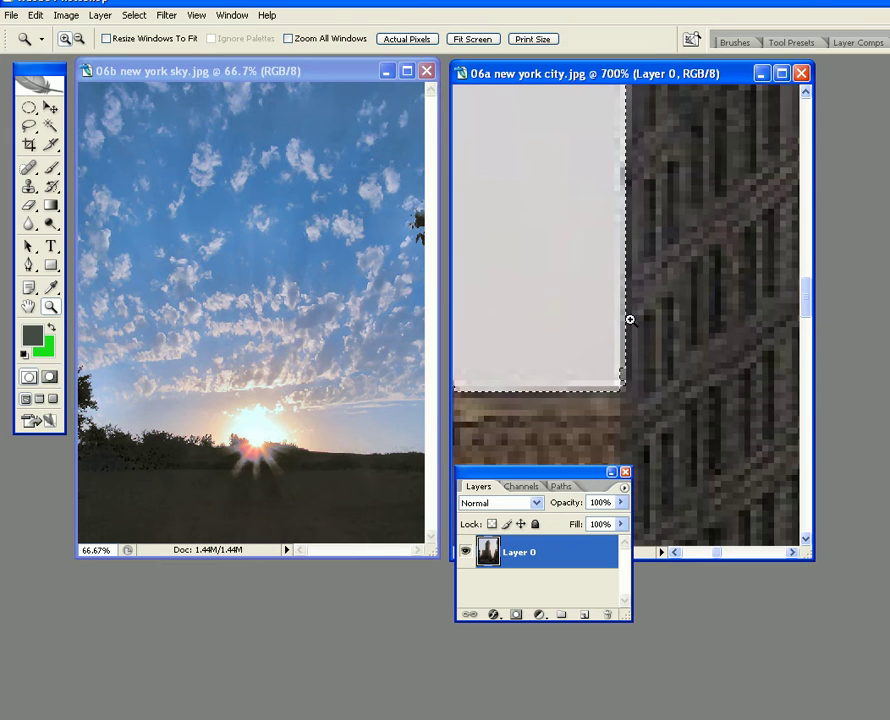
Step: Examine the selection edge along the brick building's roofline and the trees, finishing with the whole city image in view
left_click(676, 556)
left_click(675, 556)
left_click(676, 556)
left_click(676, 556)
left_click(676, 556)
left_click(676, 556)
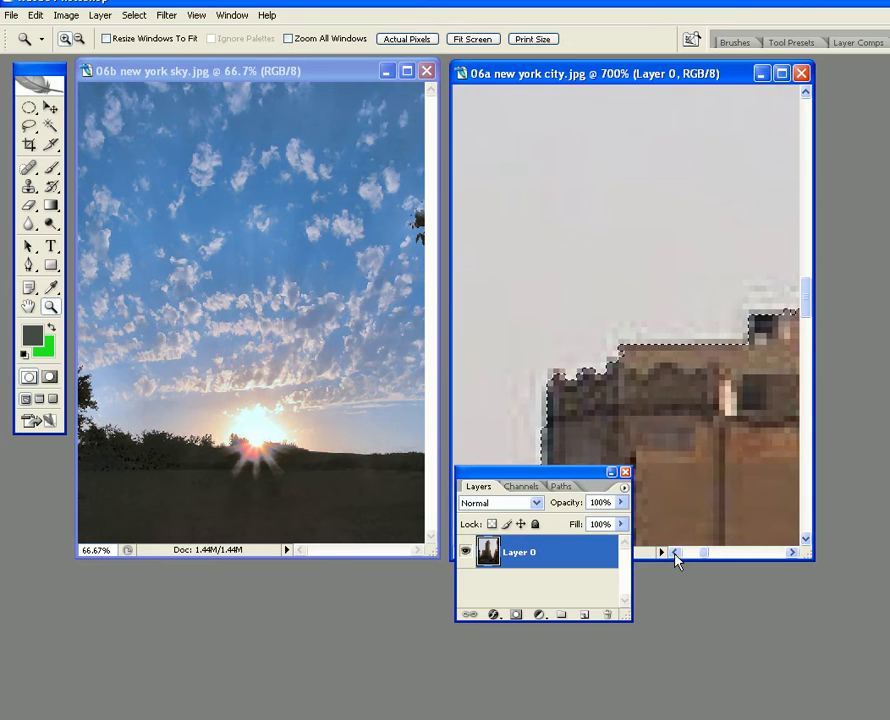
left_click(676, 556)
left_click(676, 556)
left_click(676, 556)
left_click(676, 556)
left_click(676, 556)
left_click(676, 556)
left_click(676, 556)
left_click(676, 556)
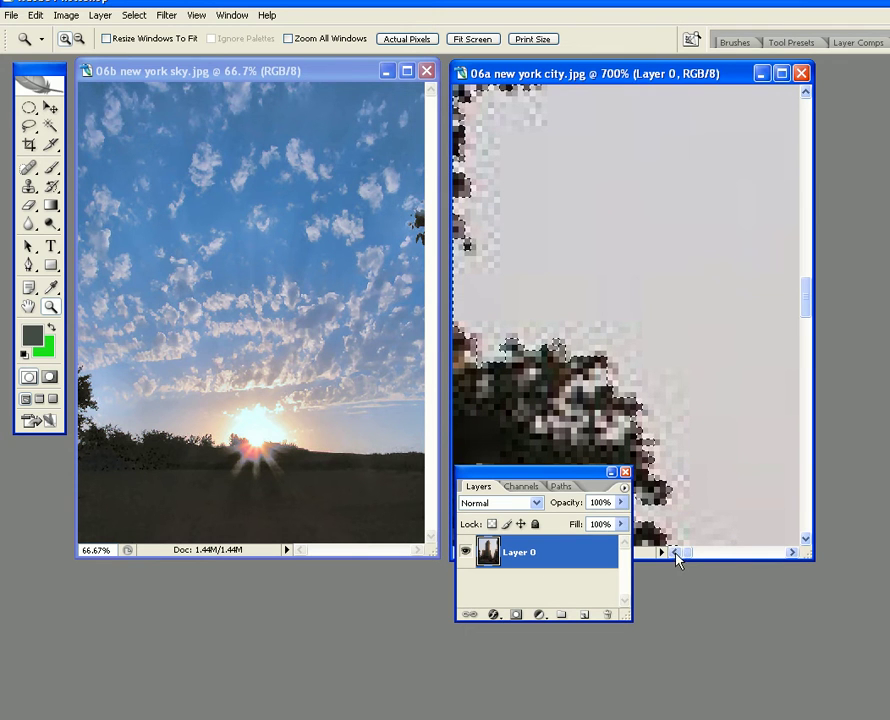
left_click(792, 552)
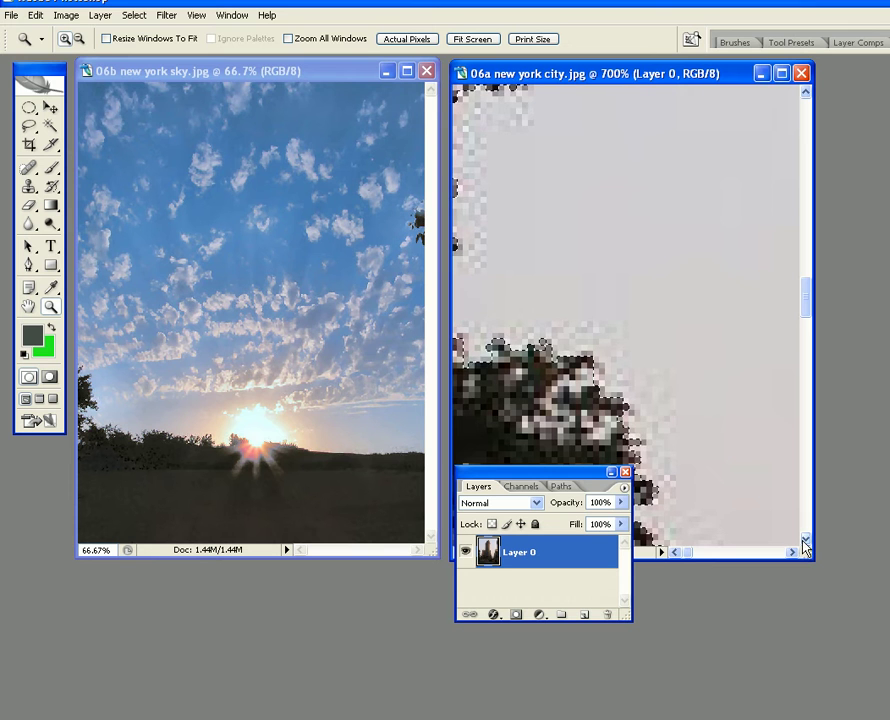
left_click(651, 424, "alt")
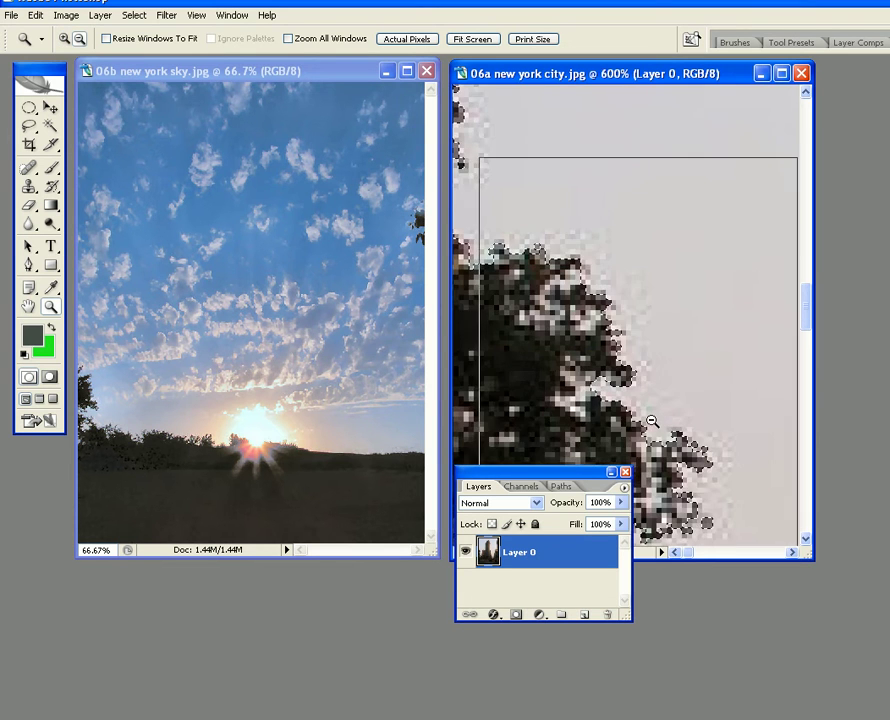
left_click(651, 423, "alt")
left_click(652, 422, "alt")
left_click(652, 421, "alt")
left_click(652, 421, "alt")
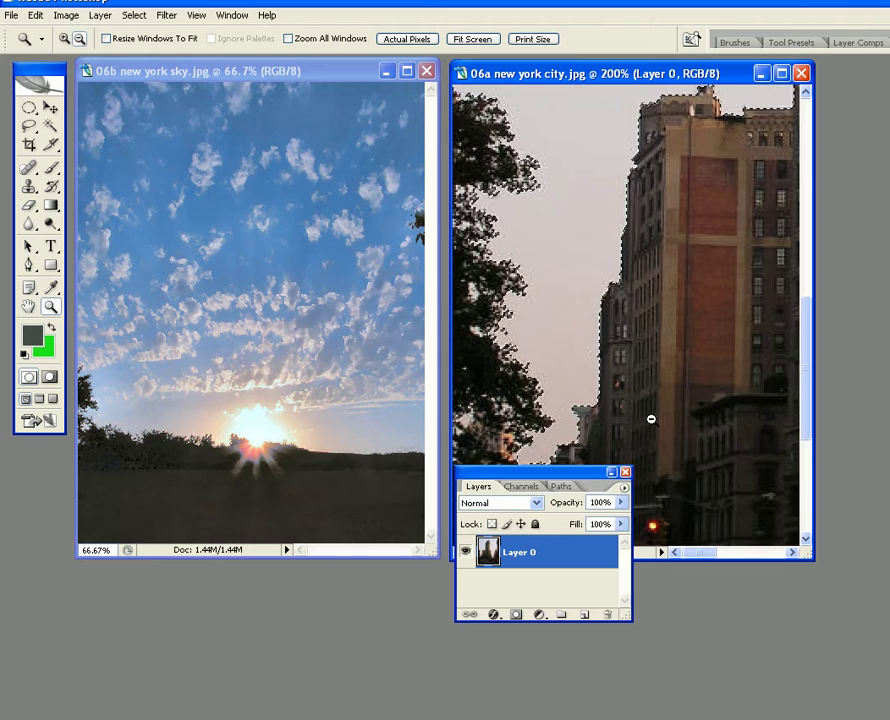
left_click(651, 420, "alt")
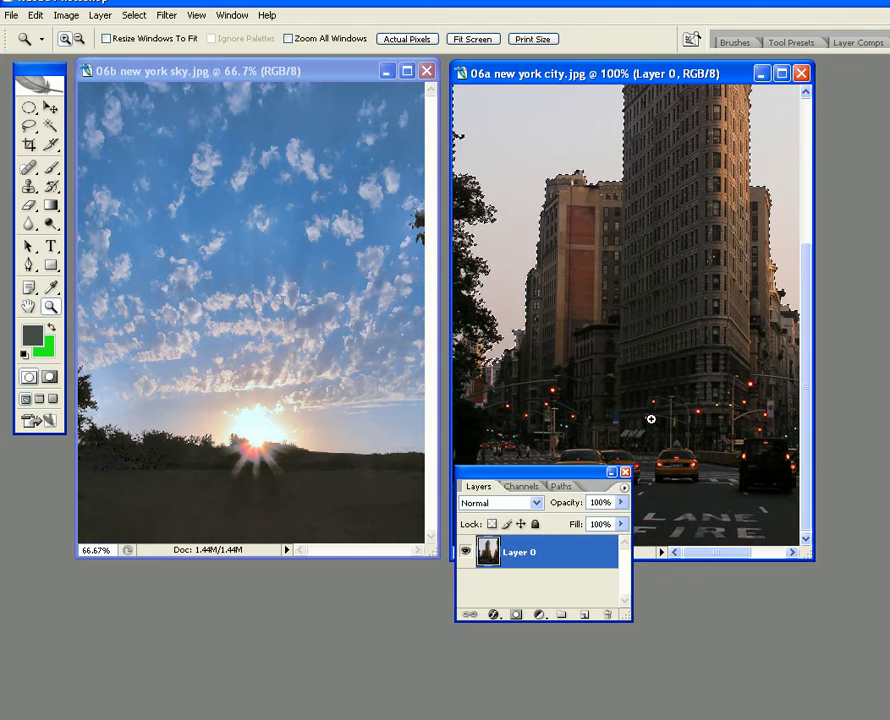
left_click(651, 419, "alt")
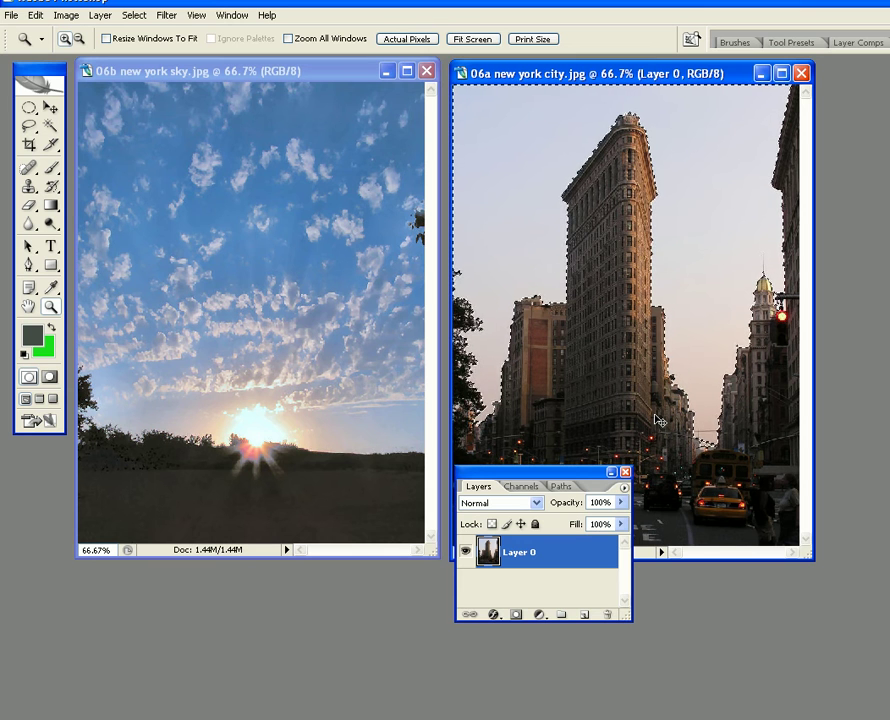
Step: Delete the selected sky from Layer 0 and clear the selection
key("Delete")
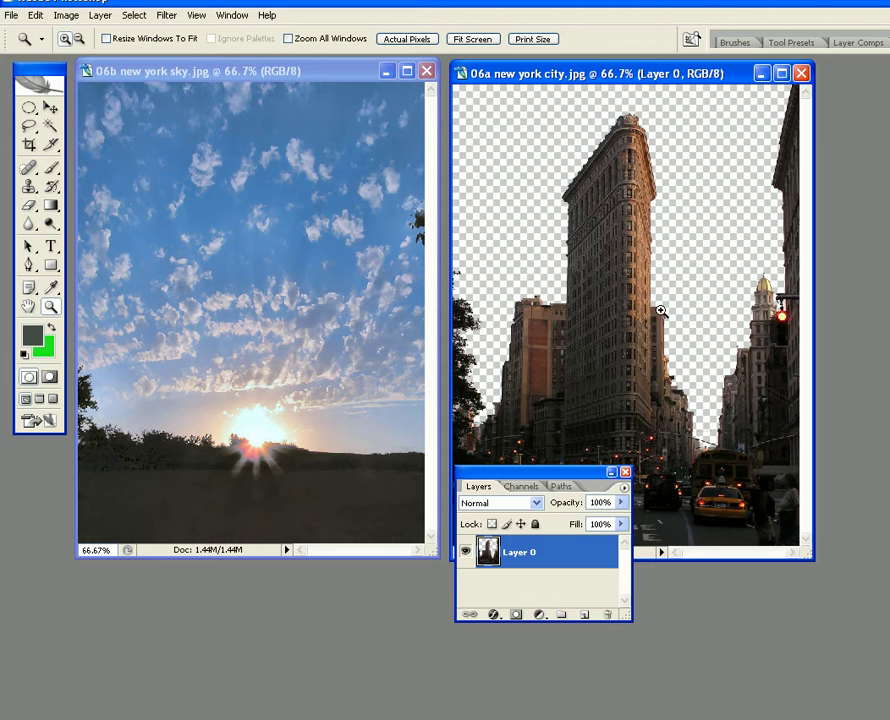
left_click(133, 16)
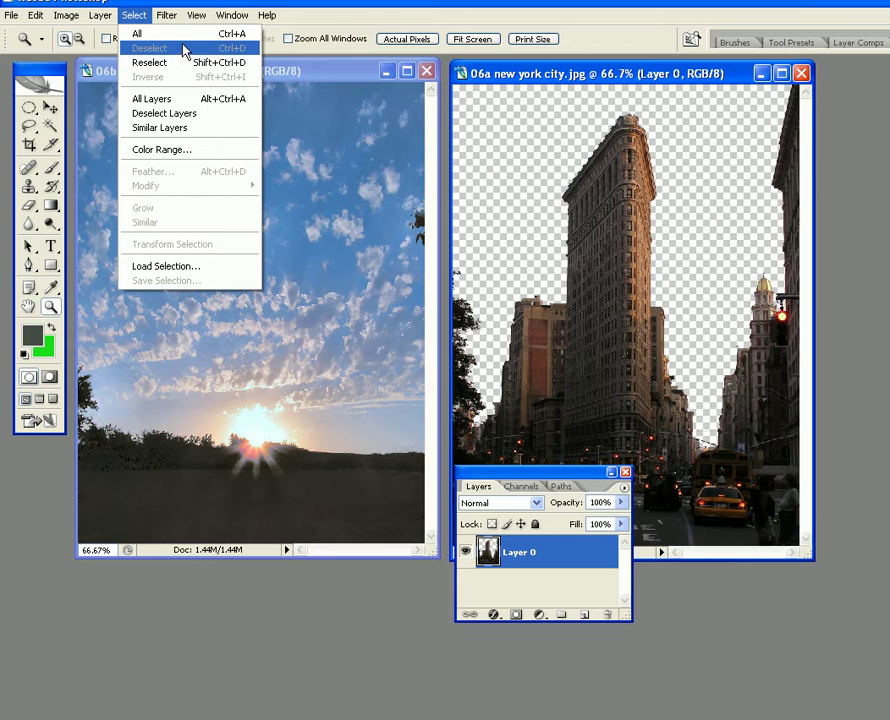
left_click(134, 16)
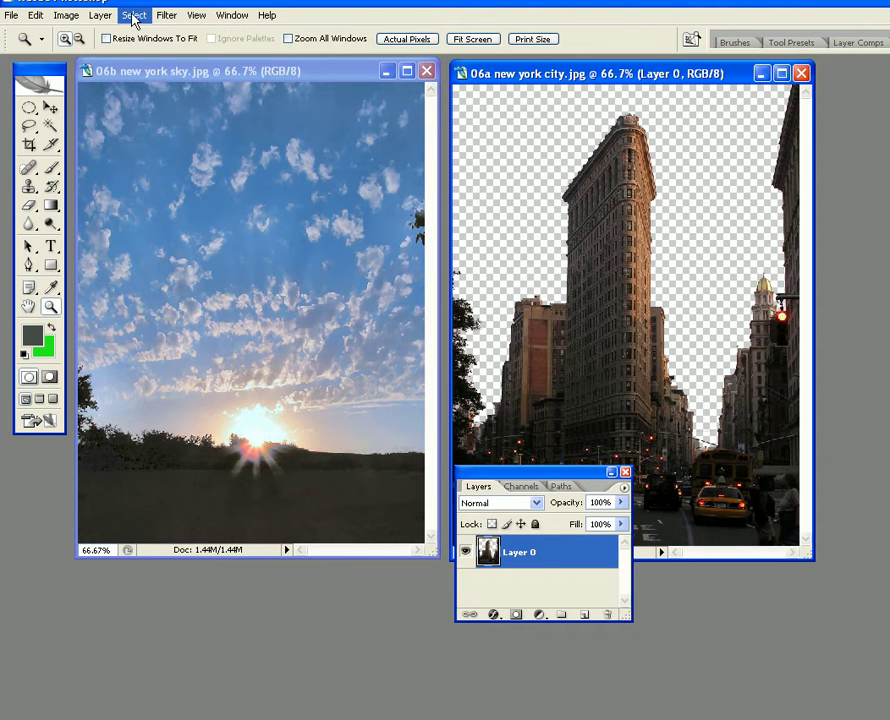
Step: Inspect the cut-out edge of the tall tower in the city image at 400%
left_click(333, 77)
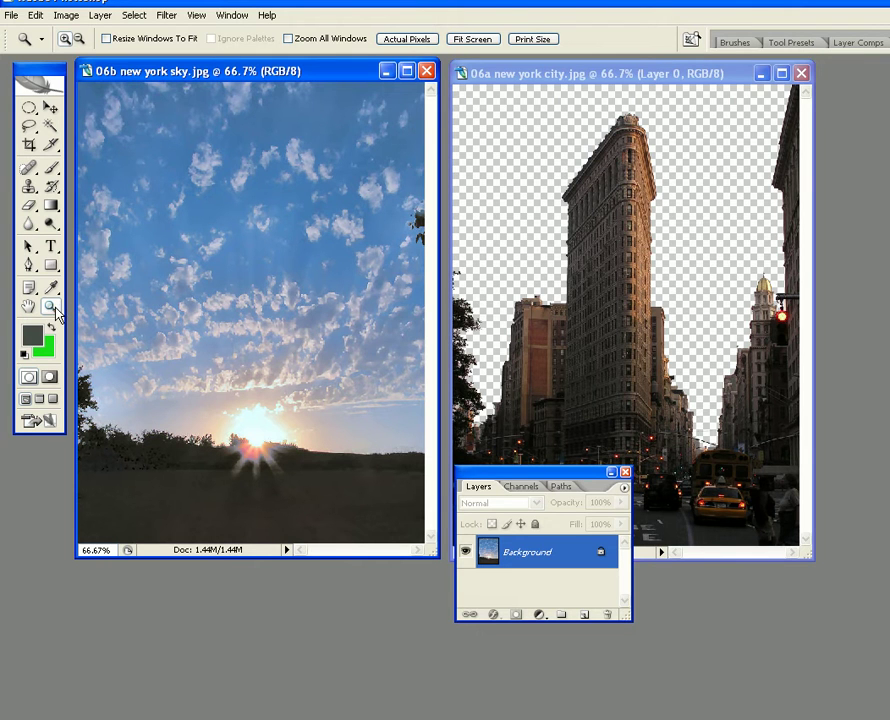
left_click(530, 345)
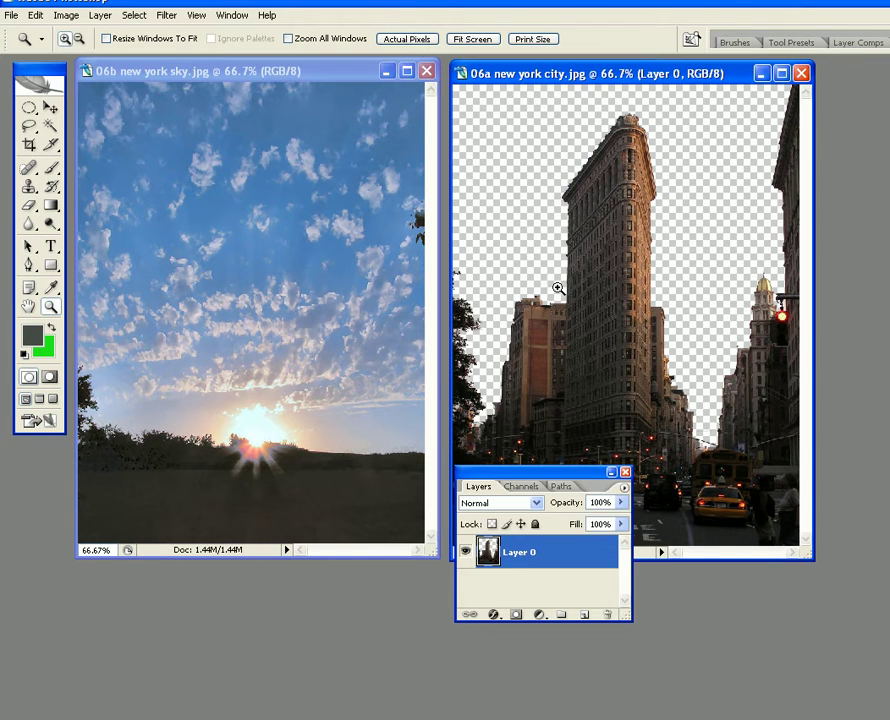
left_click(567, 288)
left_click(626, 294)
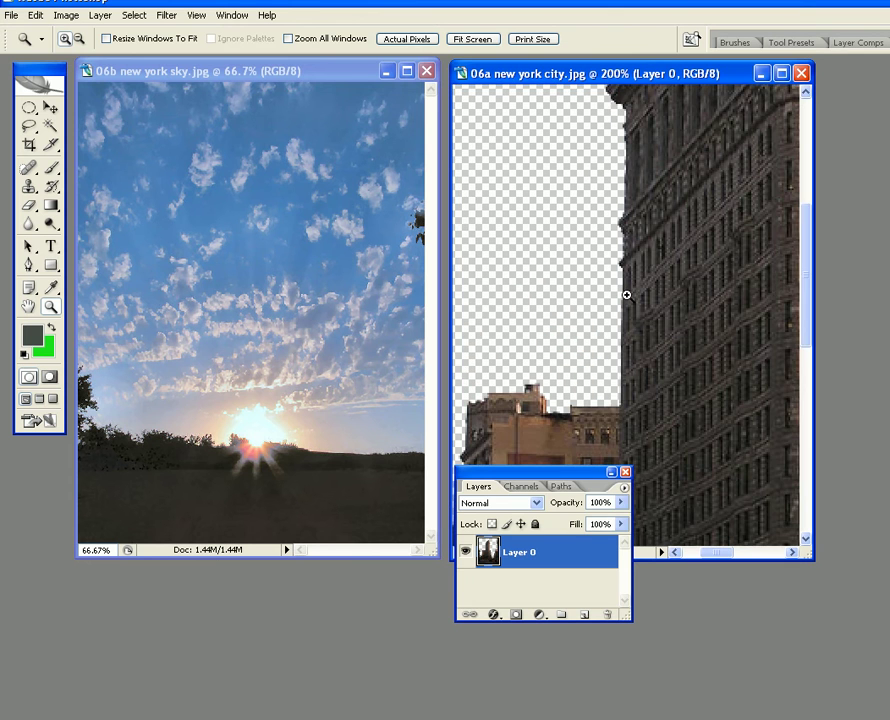
left_click(626, 294)
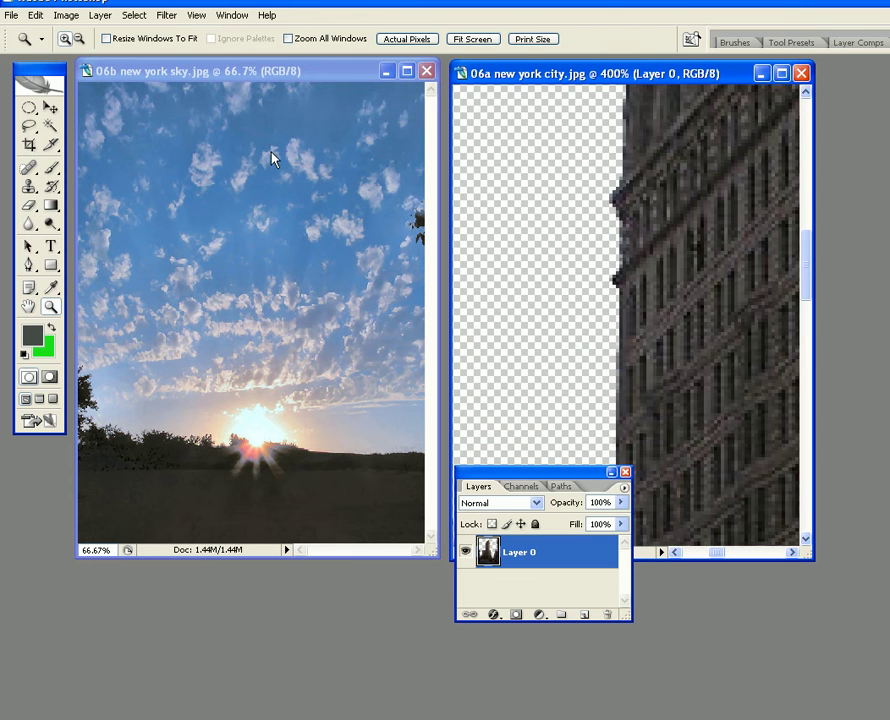
Step: Step back through the history to undo the deselection and the sky deletion in the city image
left_click(35, 15)
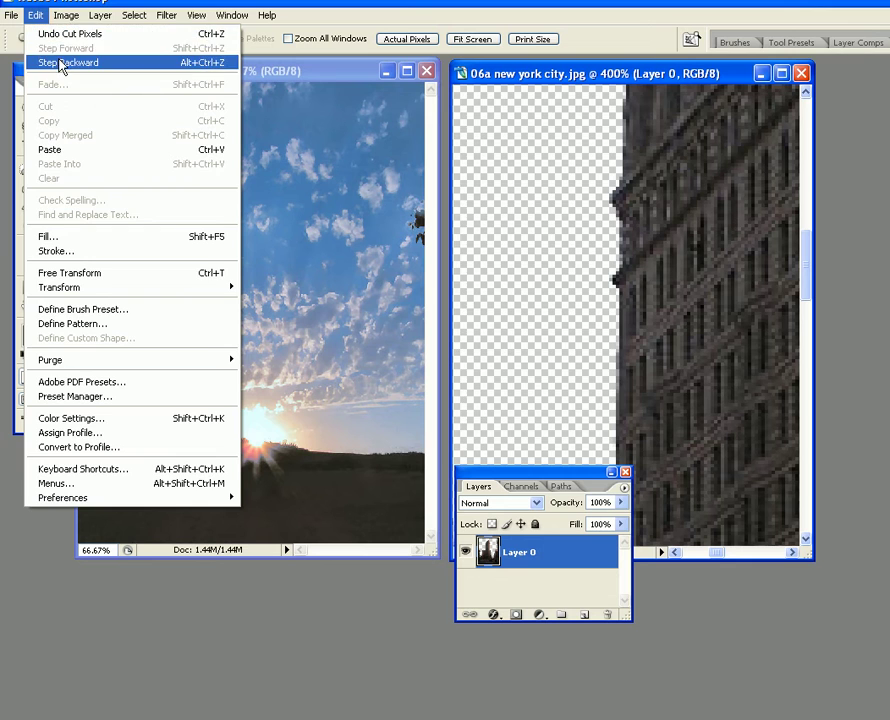
left_click(60, 62)
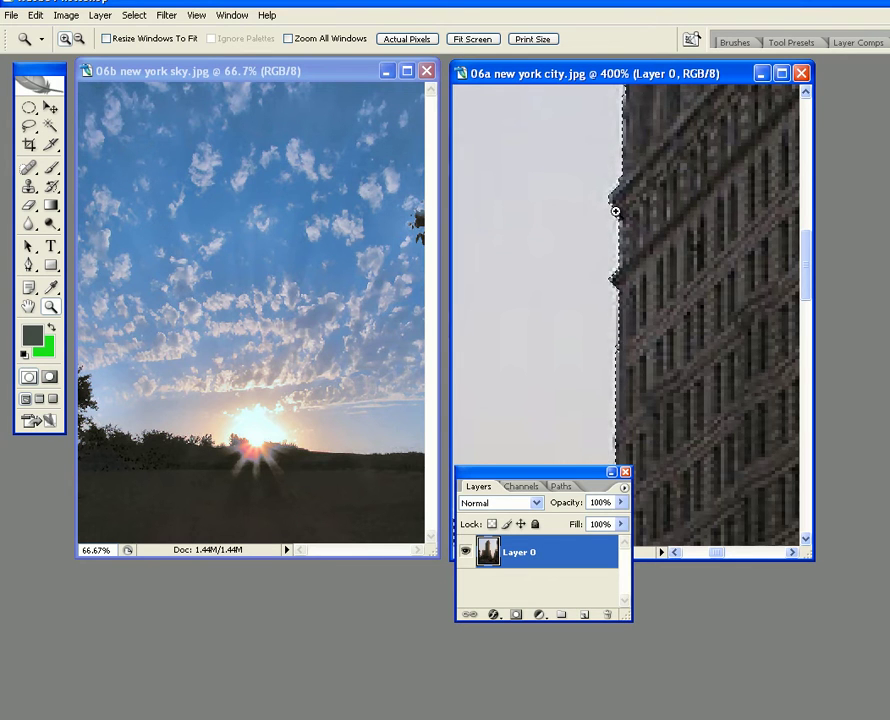
Step: Try expanding the sky selection around the tall tower by 3 pixels, and step back to the unexpanded selection
scroll(594, 218, "up", 5)
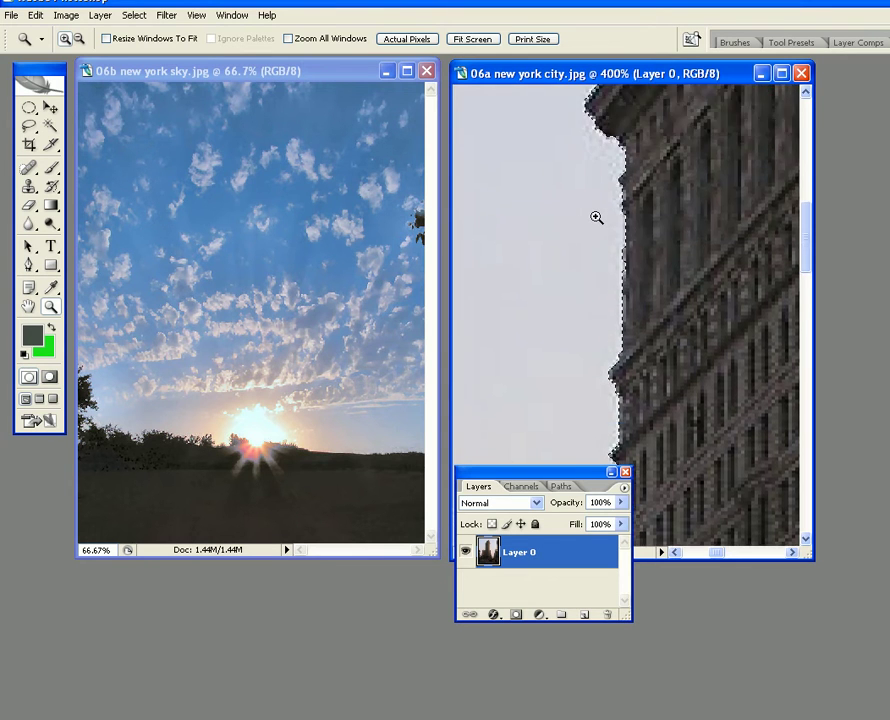
scroll(594, 217, "up", 3)
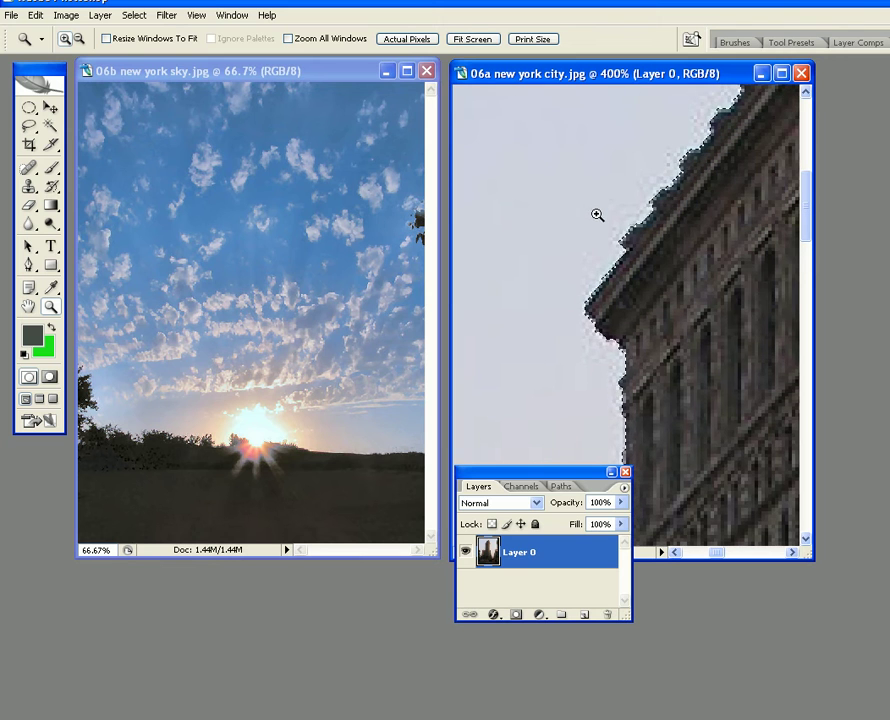
left_click(791, 552)
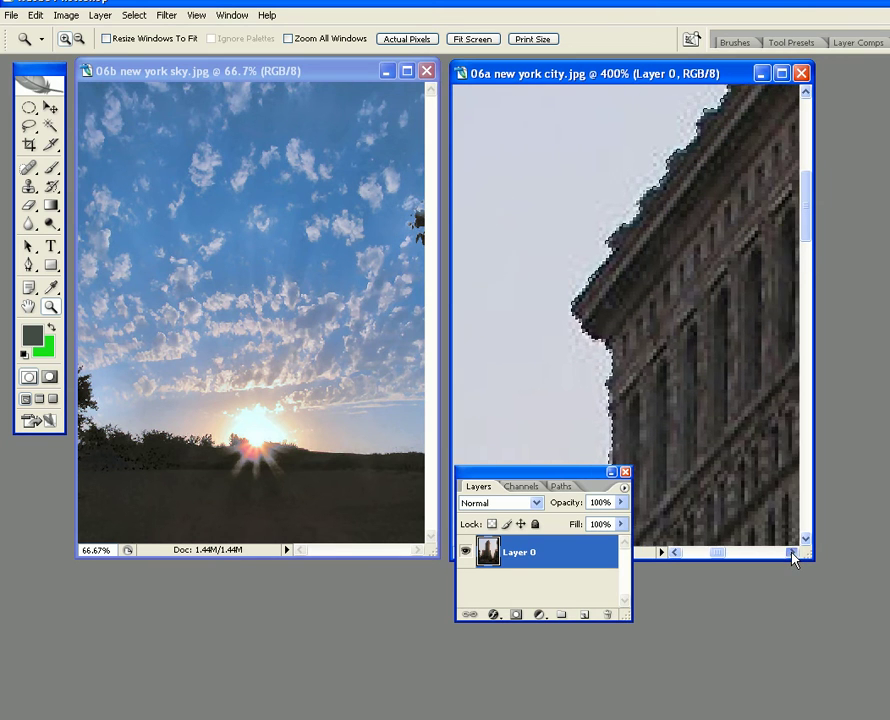
left_click_drag(791, 552, 791, 552)
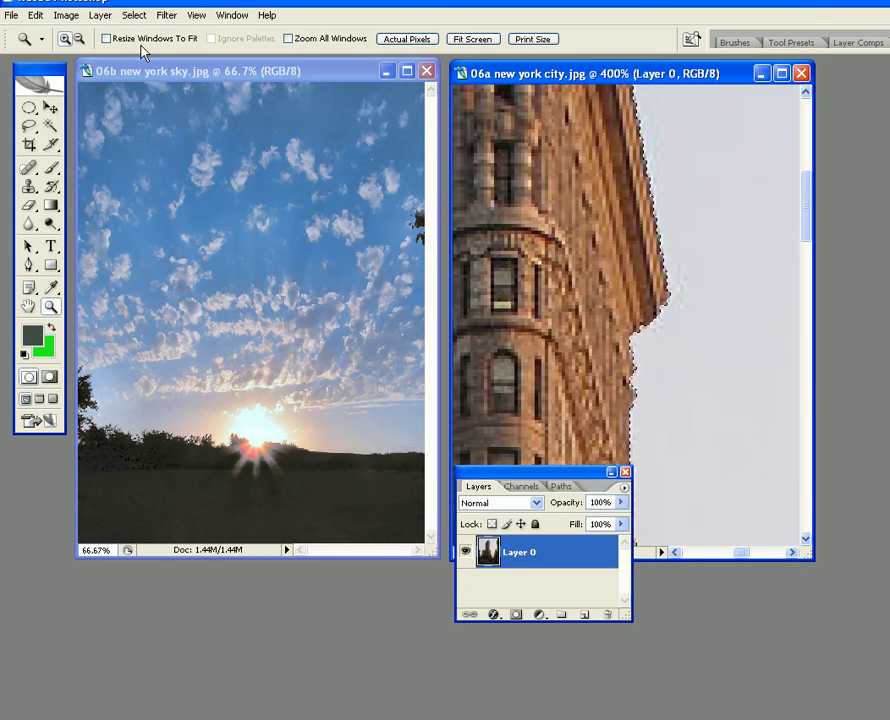
left_click(132, 16)
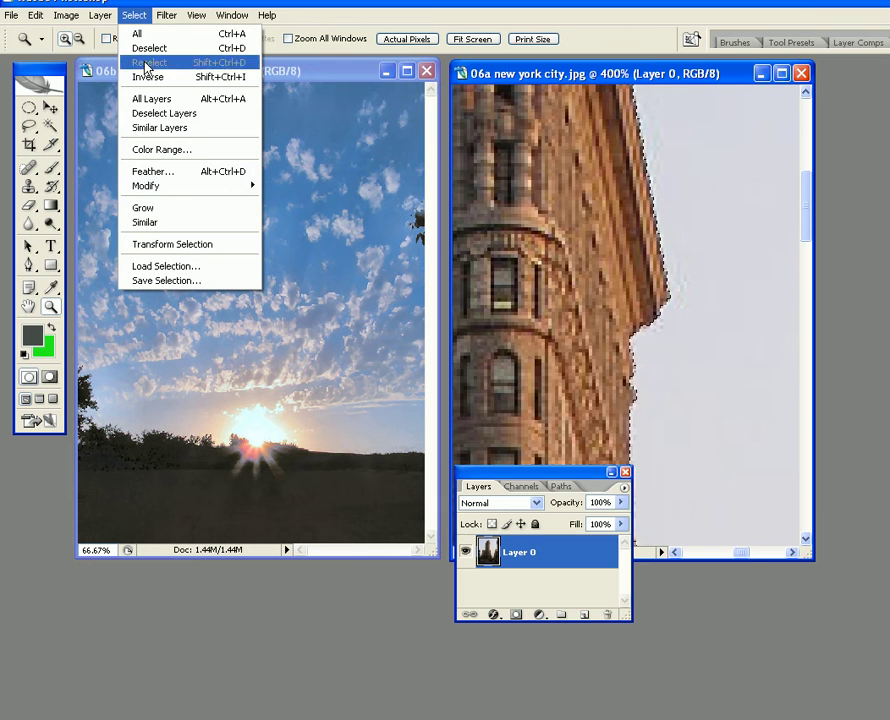
mouse_move(163, 189)
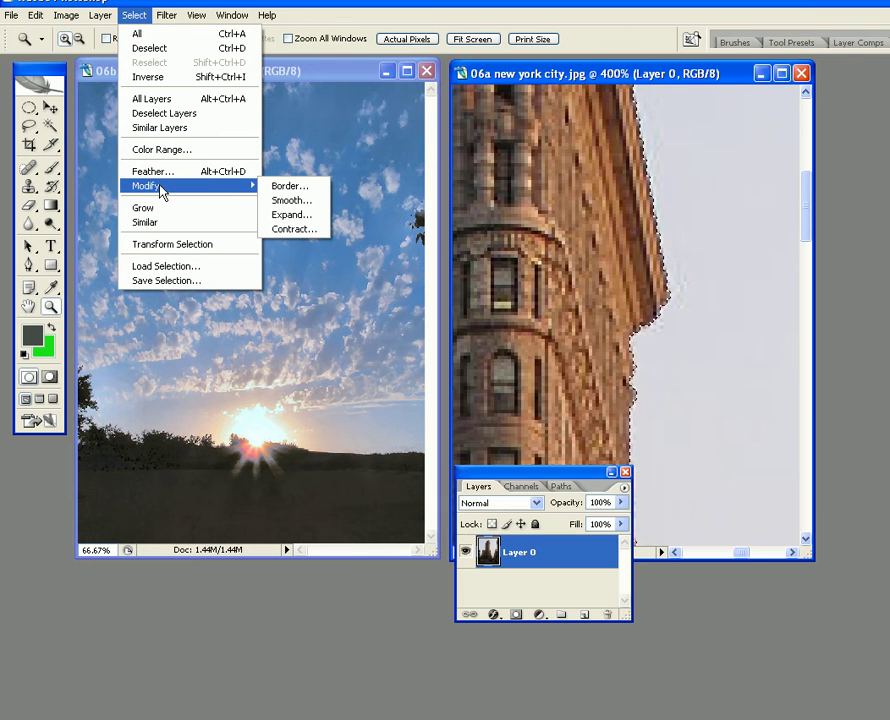
left_click(290, 214)
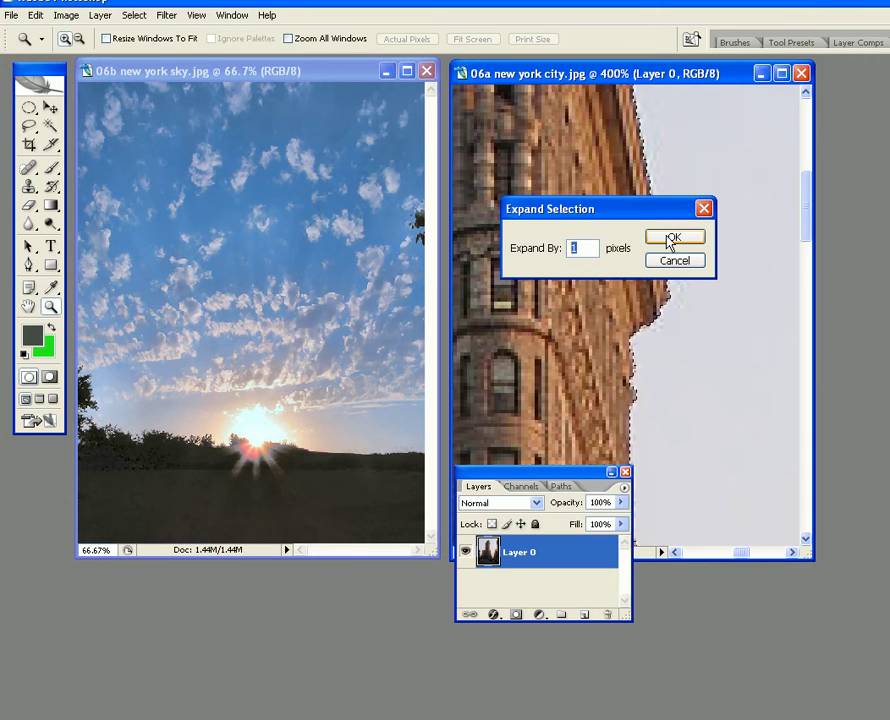
double_click(585, 248)
type("3")
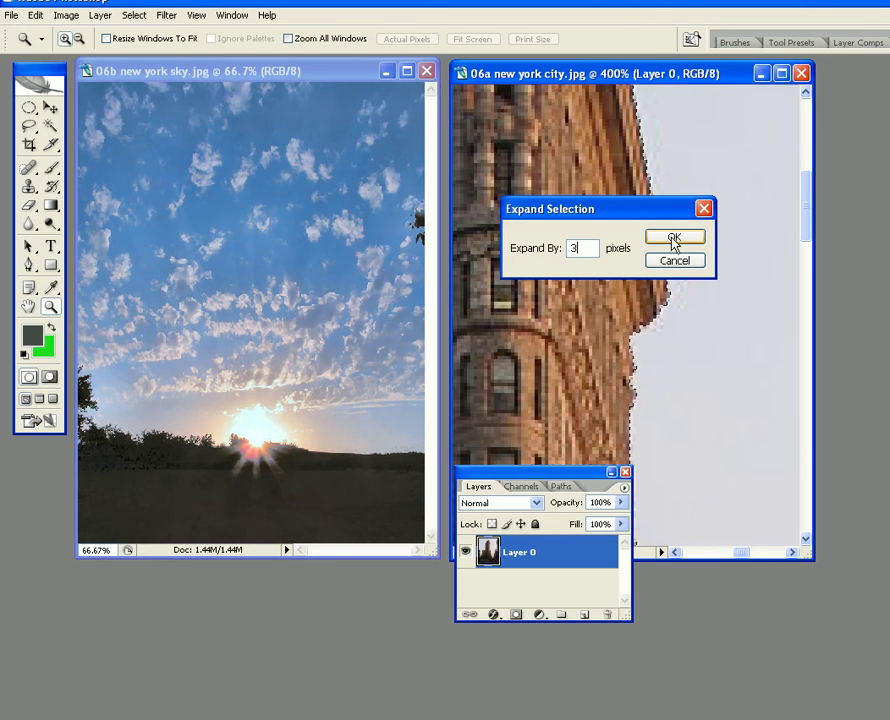
left_click(674, 239)
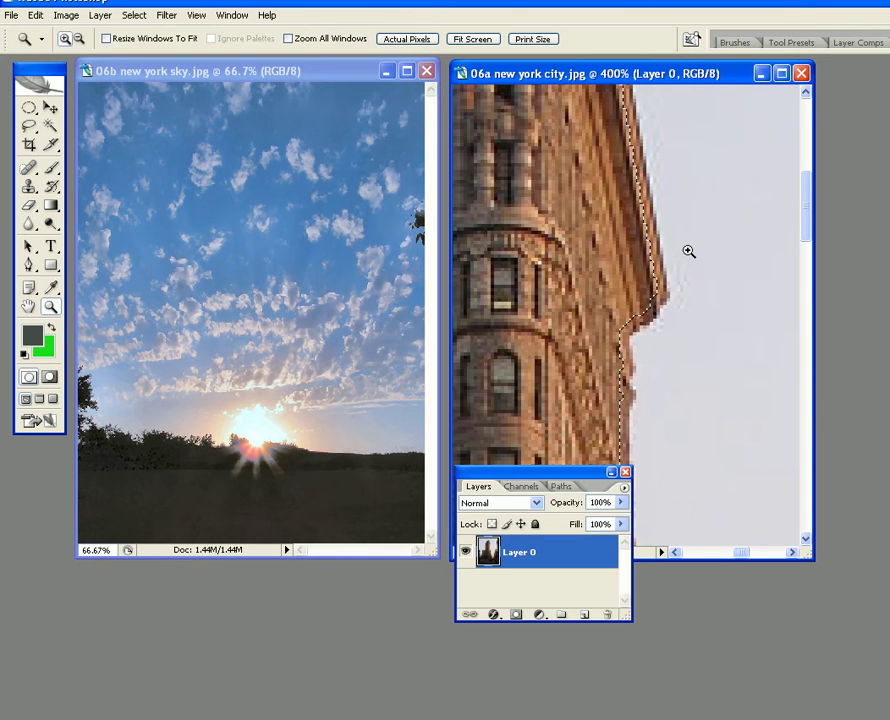
left_click(36, 15)
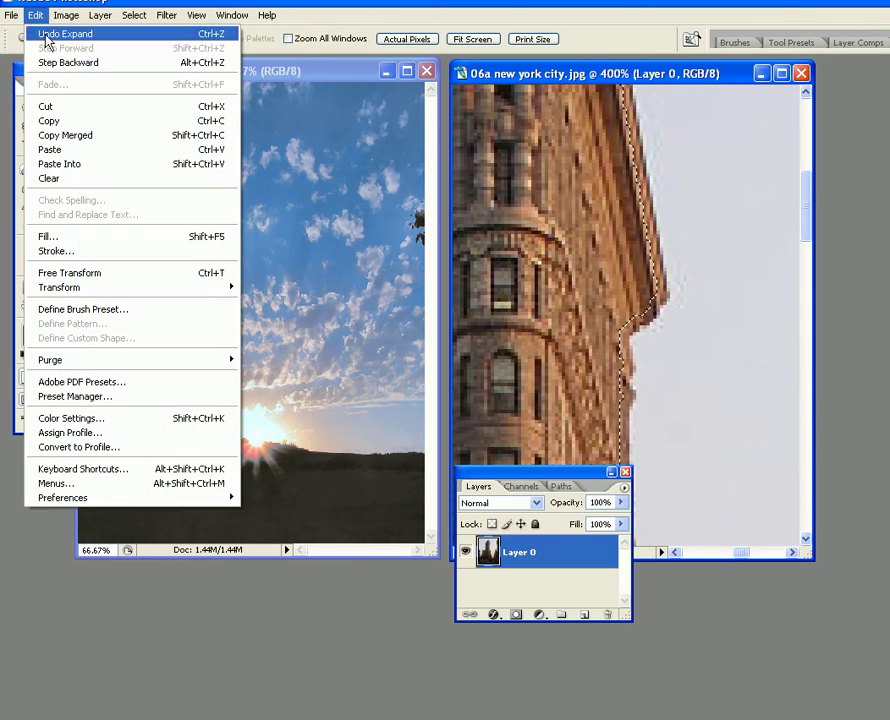
left_click(56, 62)
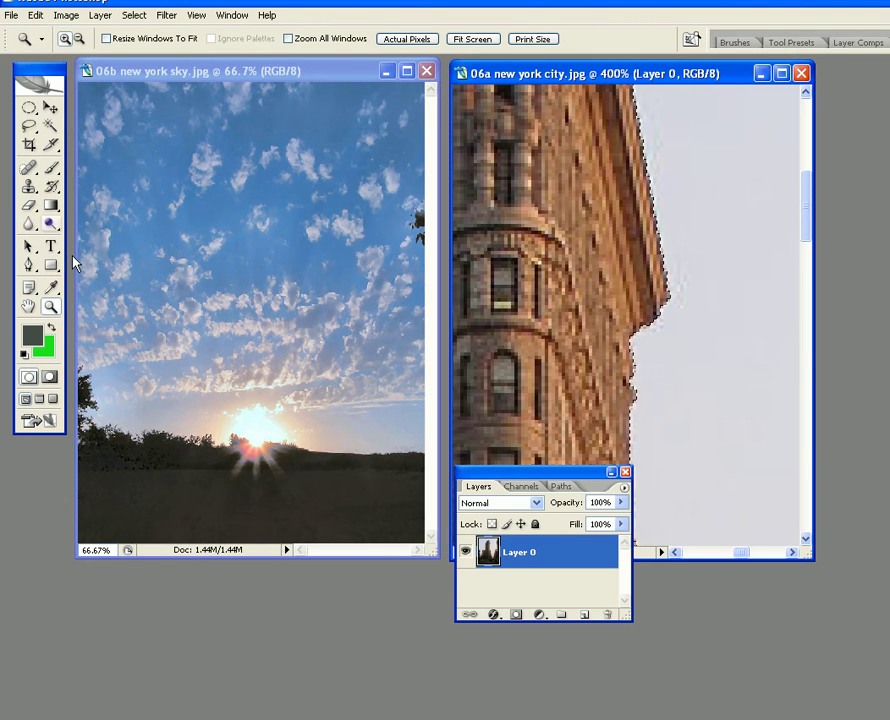
Step: Try expanding the sky selection by only 1 pixel, and step back once in the history
left_click(131, 17)
mouse_move(157, 188)
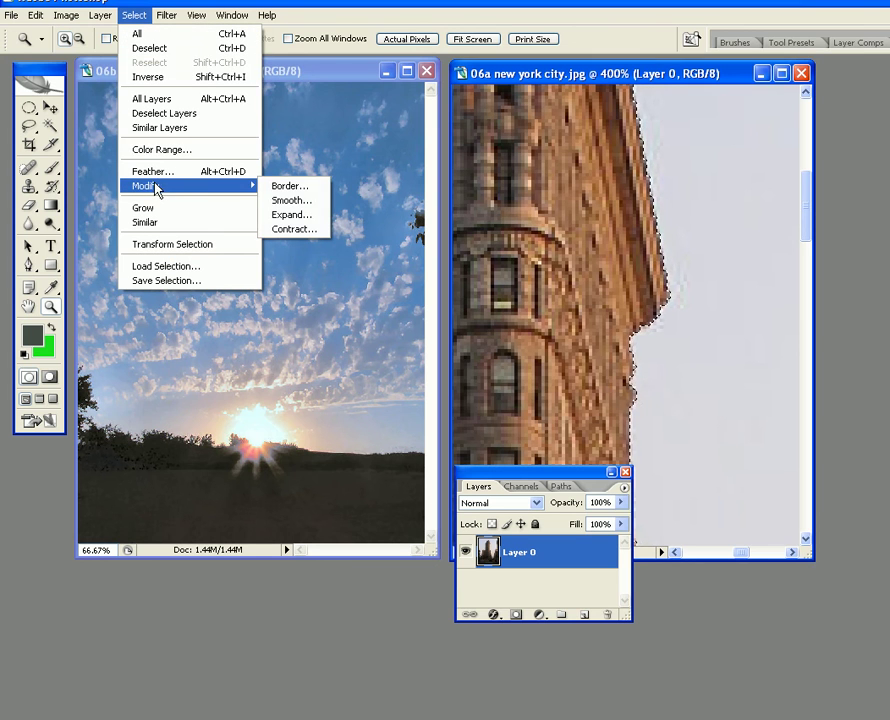
left_click(291, 214)
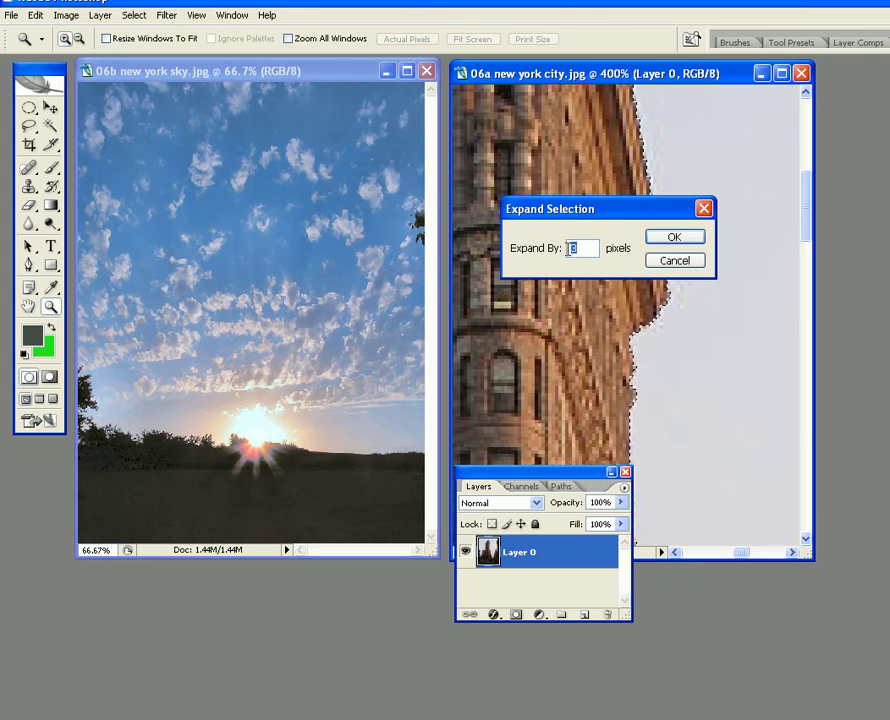
type("1")
left_click(676, 239)
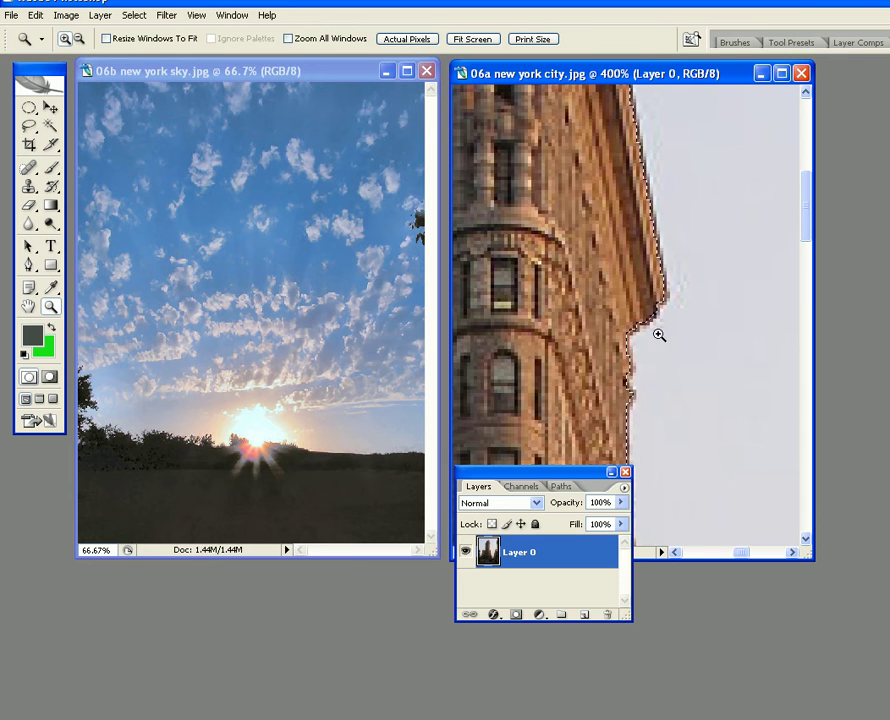
left_click(38, 15)
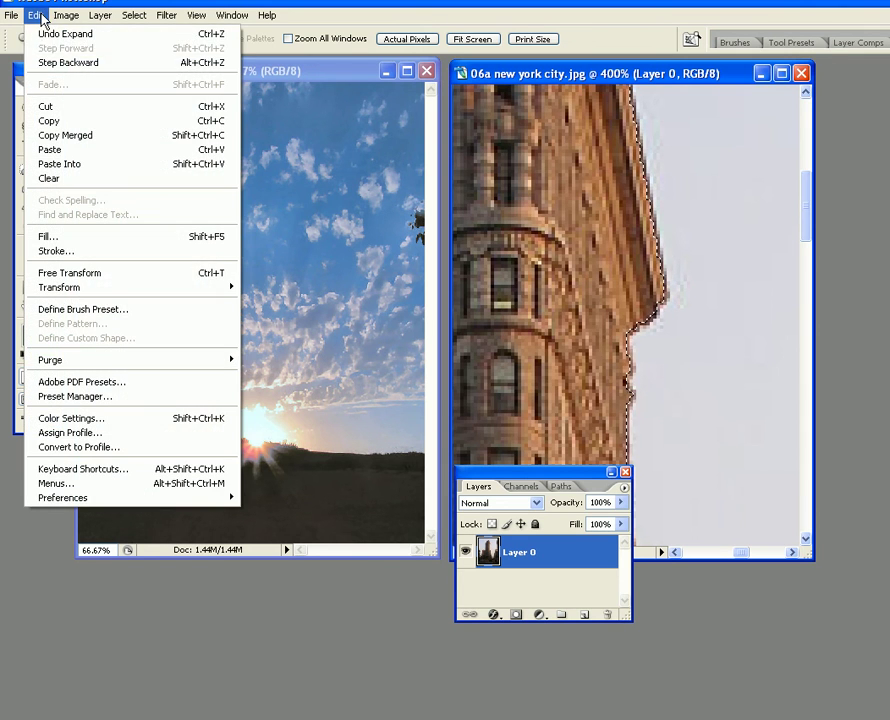
left_click(62, 63)
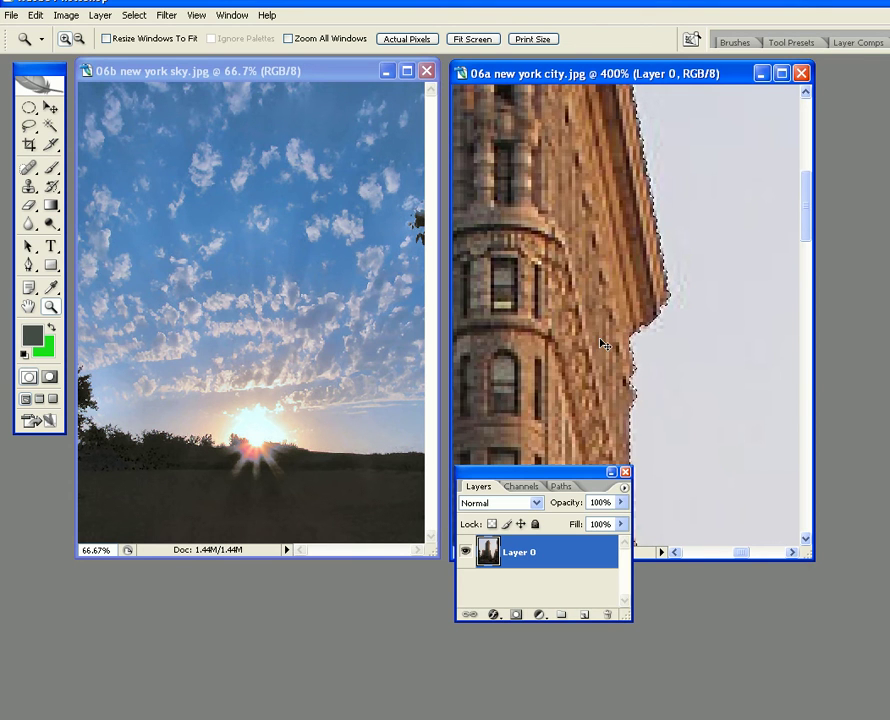
Step: Delete the selected sky from Layer 0 in the city image and clear the selection
key("Delete")
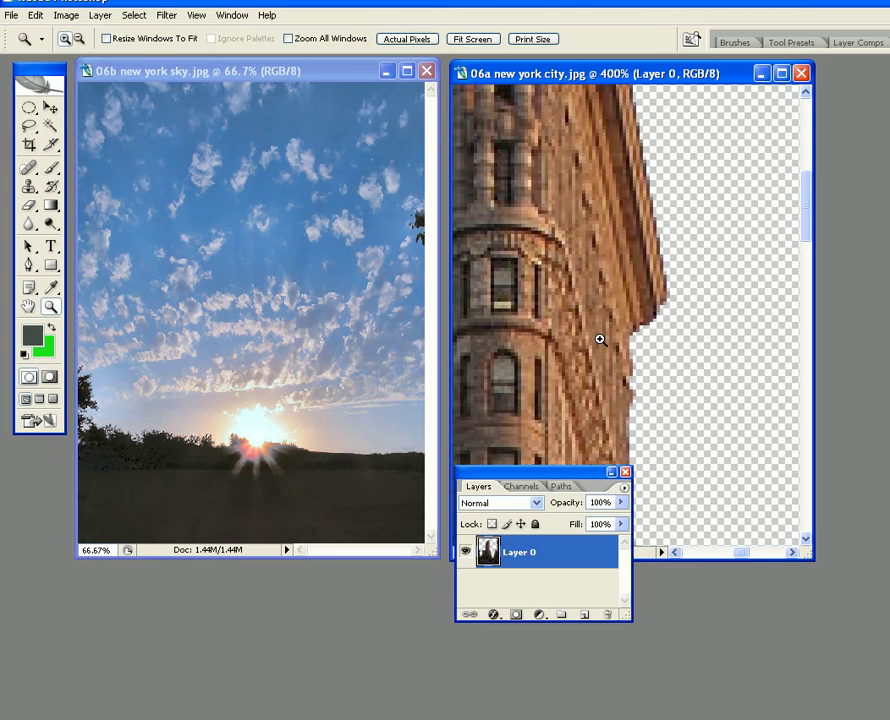
left_click(806, 541)
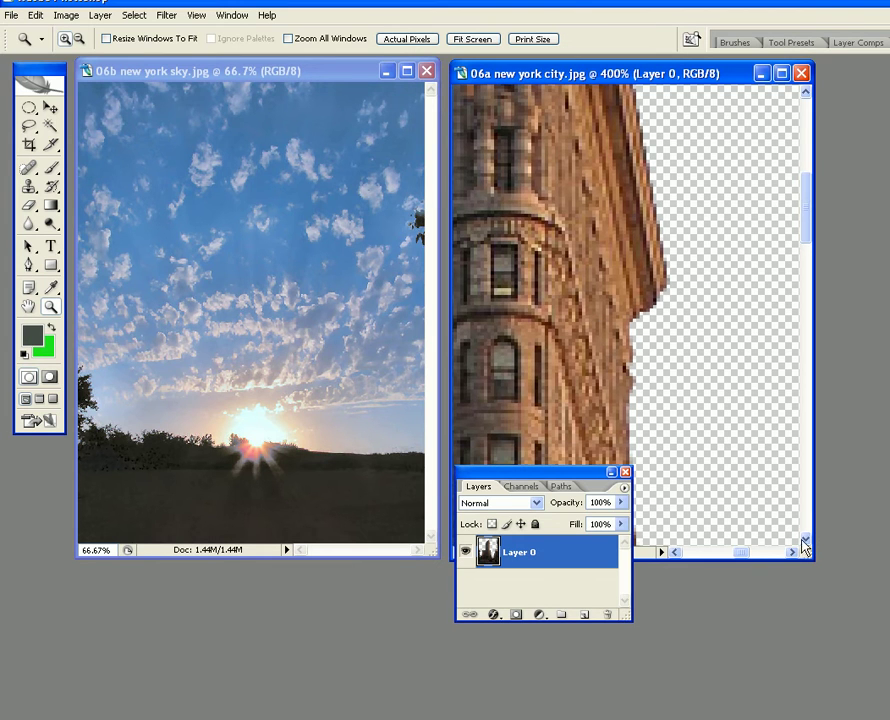
left_click(686, 443)
left_click(664, 407)
left_click(648, 389)
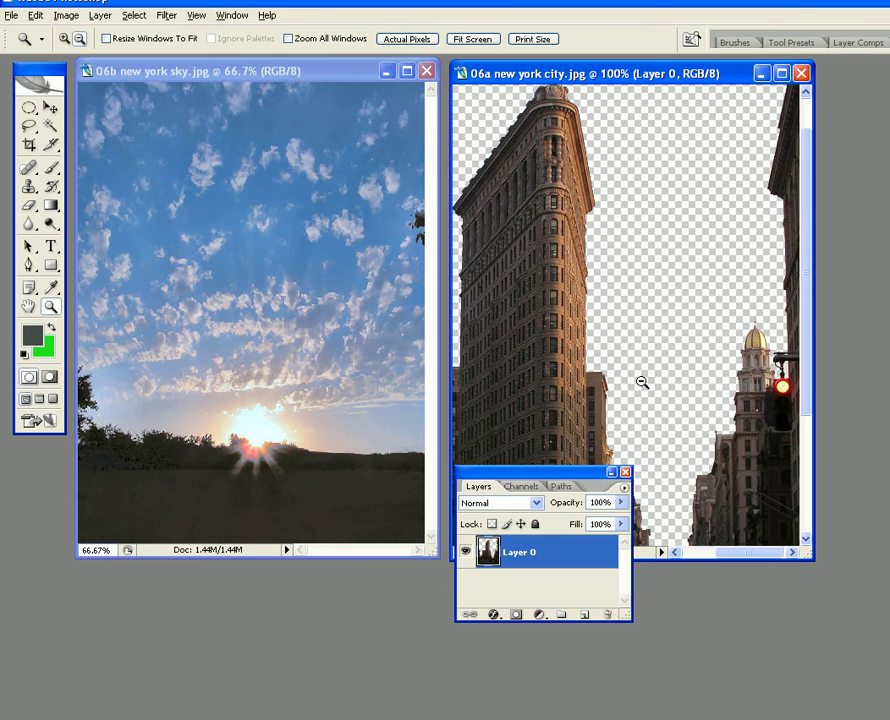
left_click(643, 382)
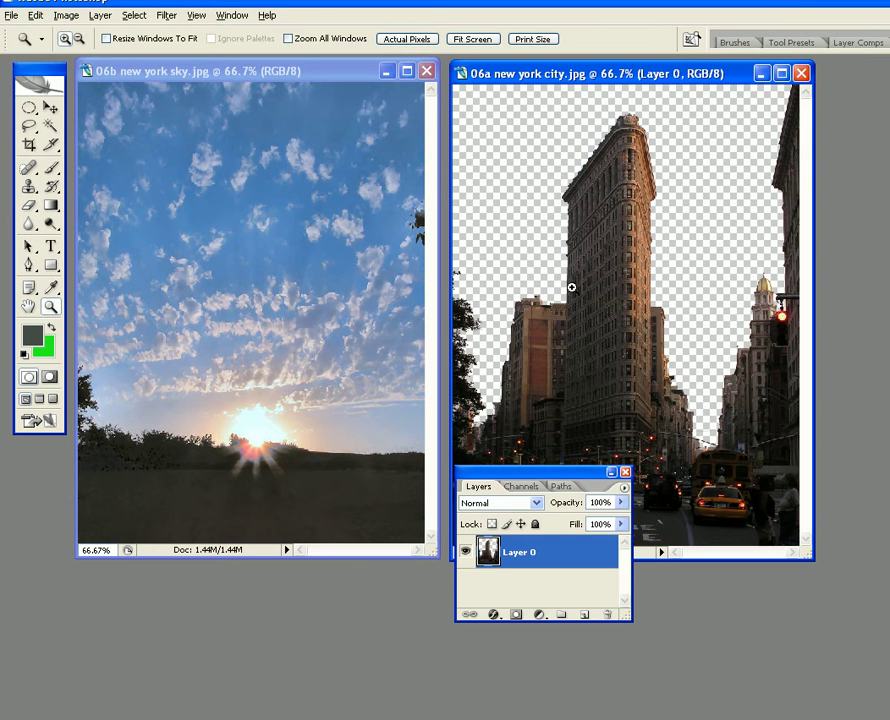
Step: Copy the sunset sky image into the city document as a new layer covering the canvas, and place it beneath Layer 0
left_click(215, 73)
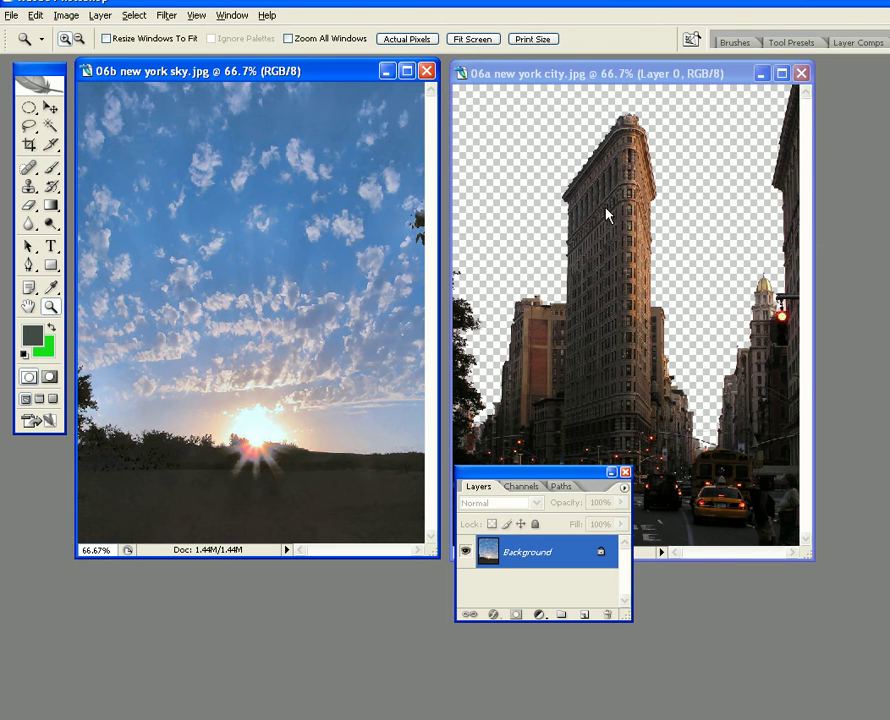
left_click(508, 74)
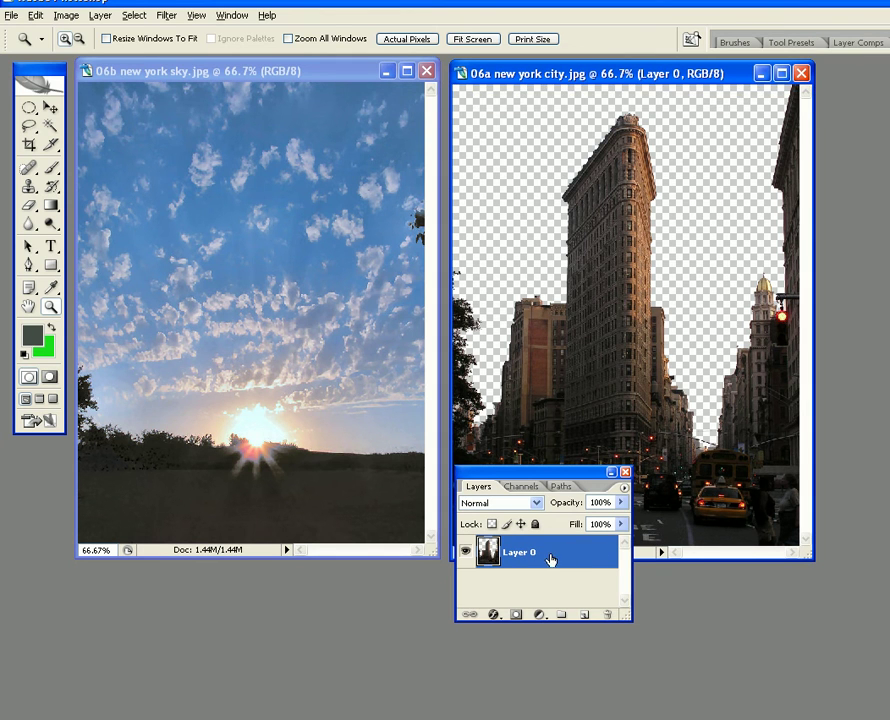
left_click(220, 77)
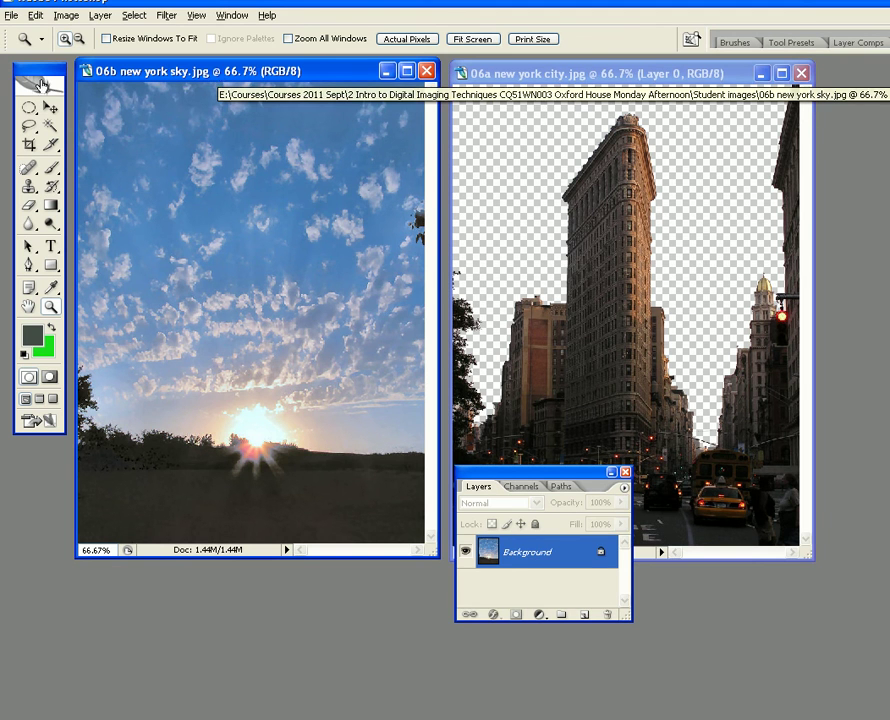
left_click(49, 109)
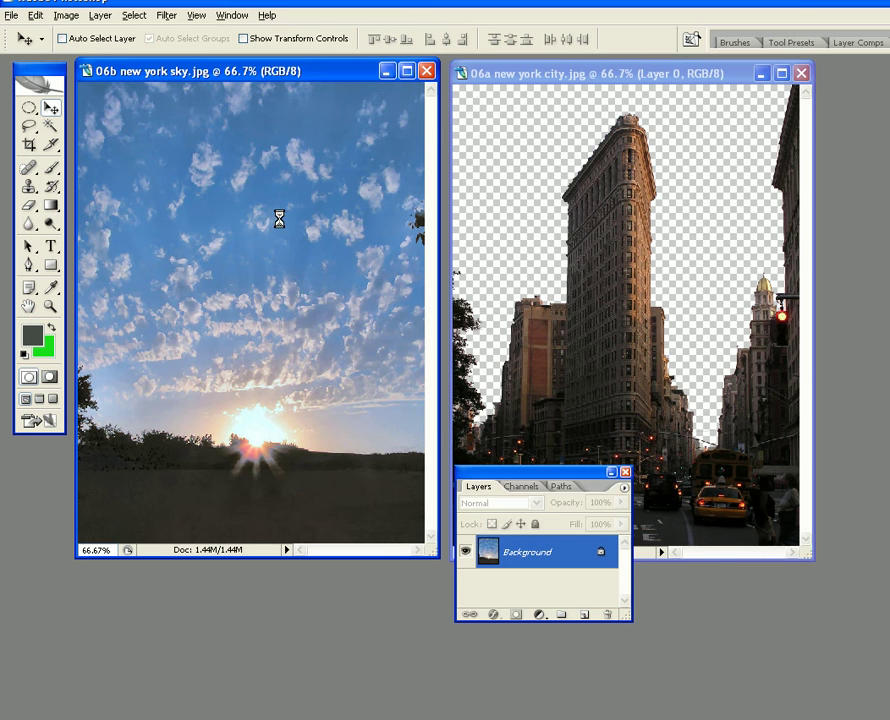
left_click_drag(430, 237, 590, 253)
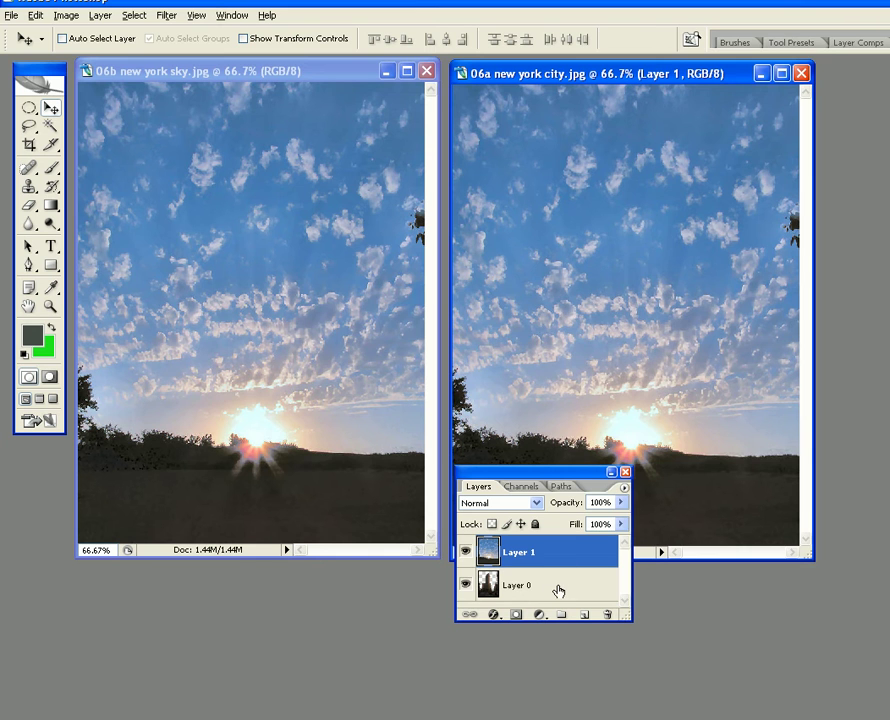
left_click_drag(559, 568, 560, 551)
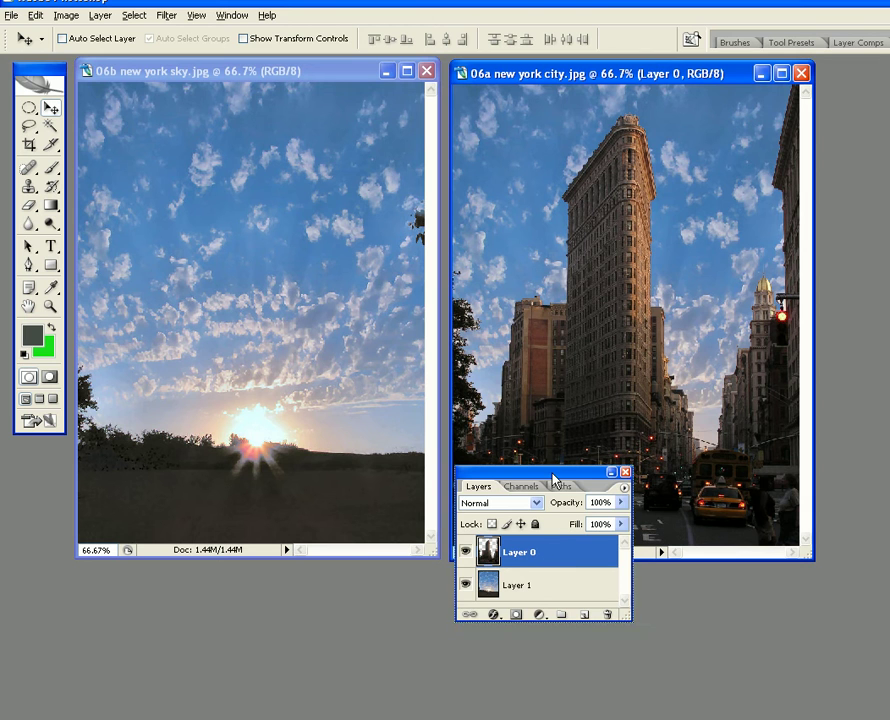
left_click_drag(552, 480, 547, 523)
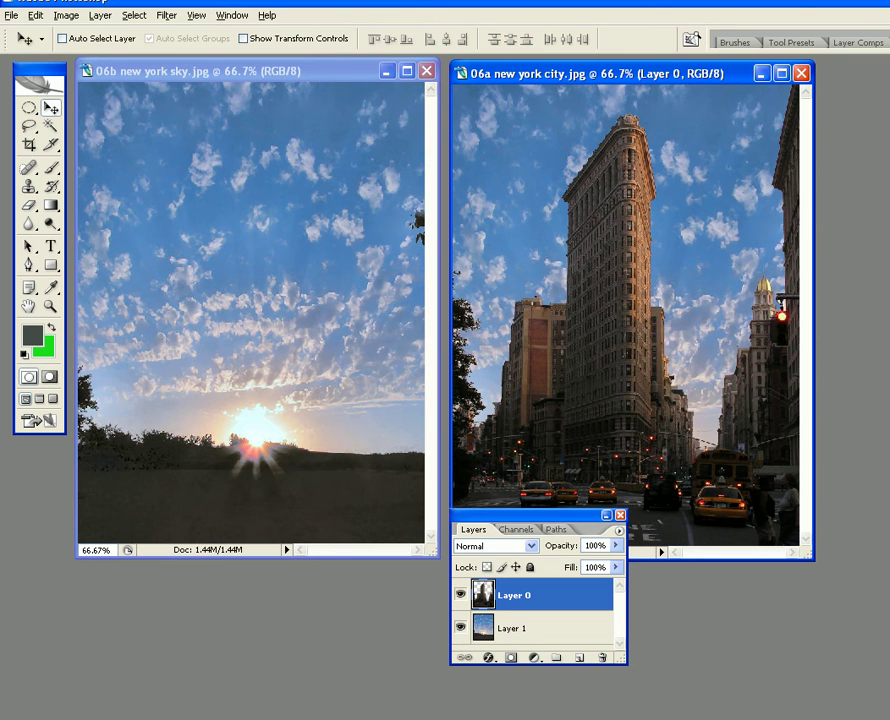
Step: Save the layered city composite as 06a new york city.psd in Photoshop format, with layers kept and Maximize compatibility on
left_click(13, 16)
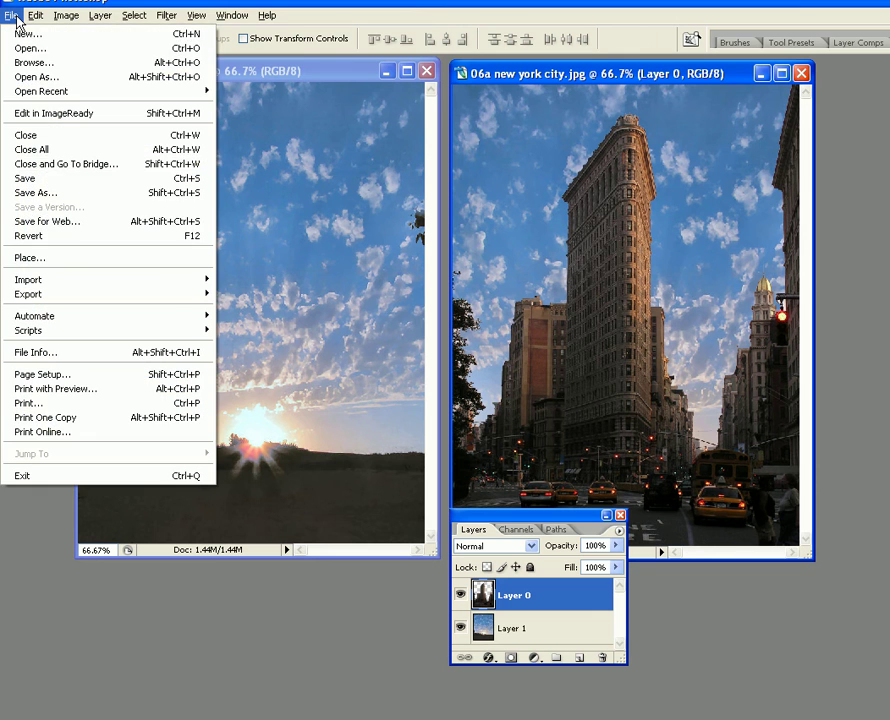
left_click(82, 193)
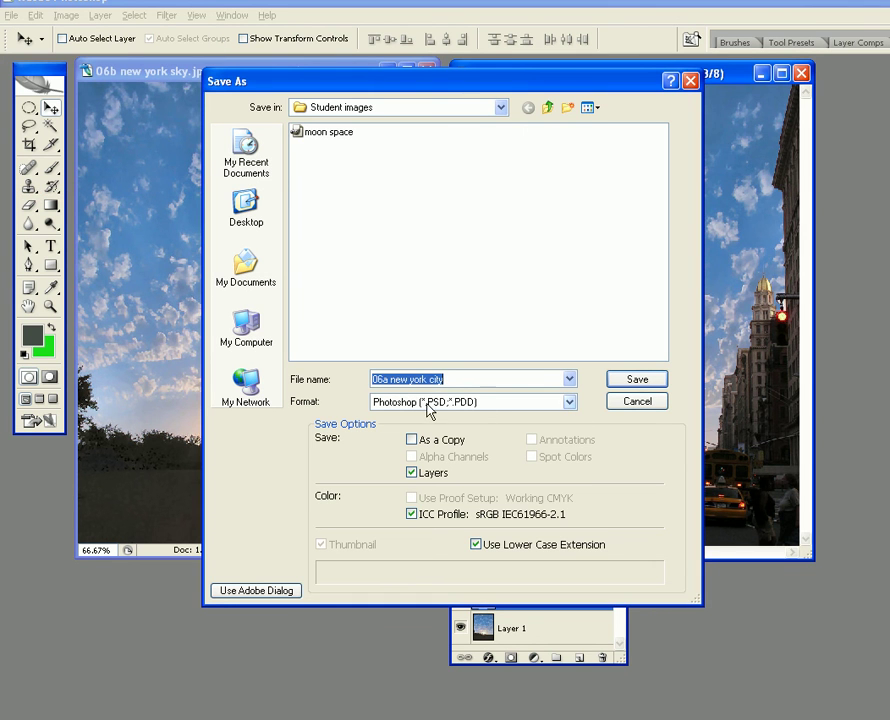
left_click(569, 402)
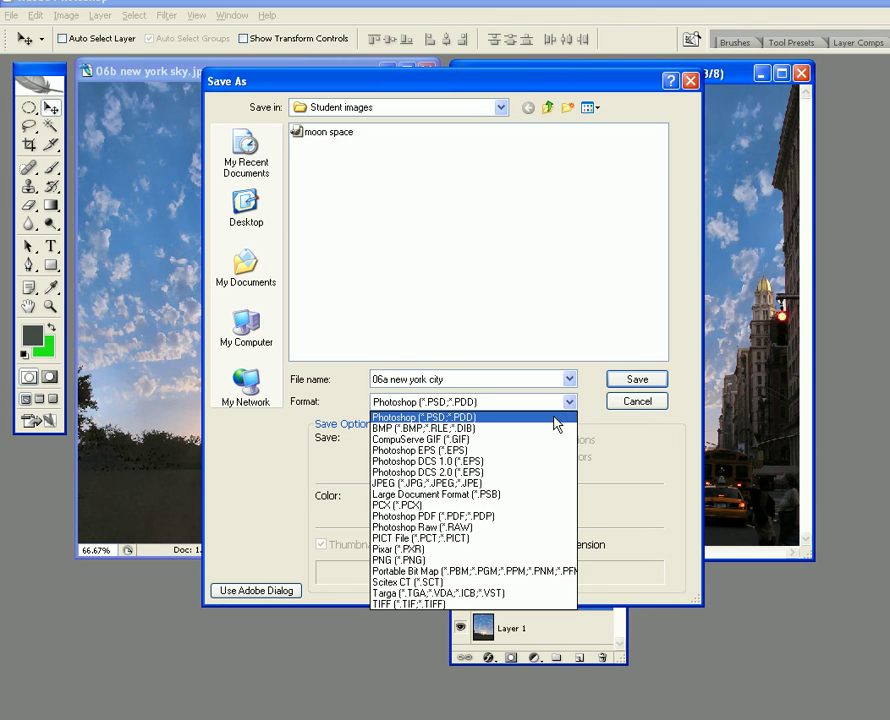
left_click(560, 418)
left_click(569, 403)
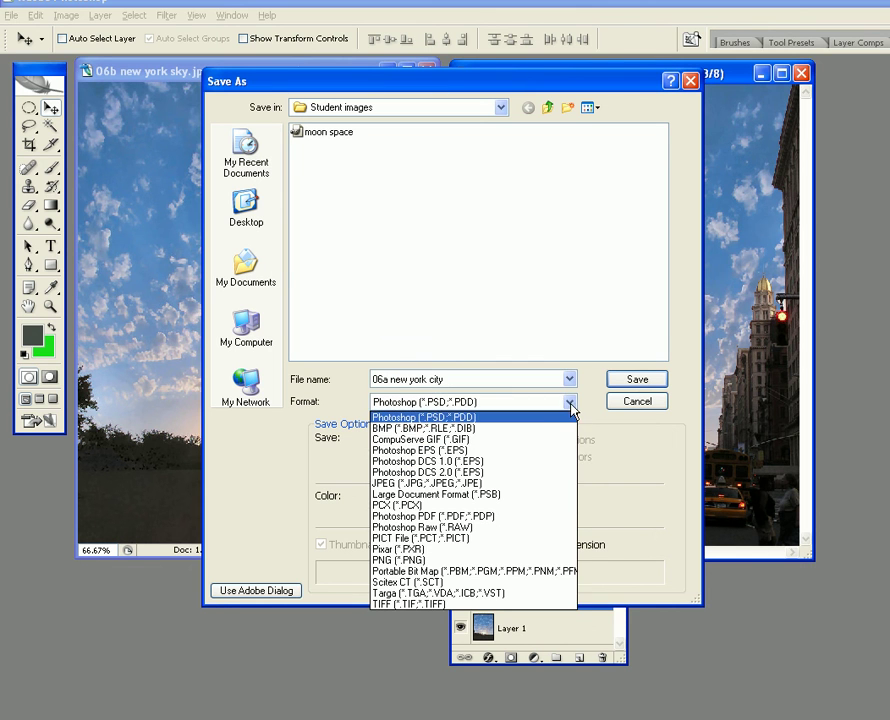
left_click(513, 483)
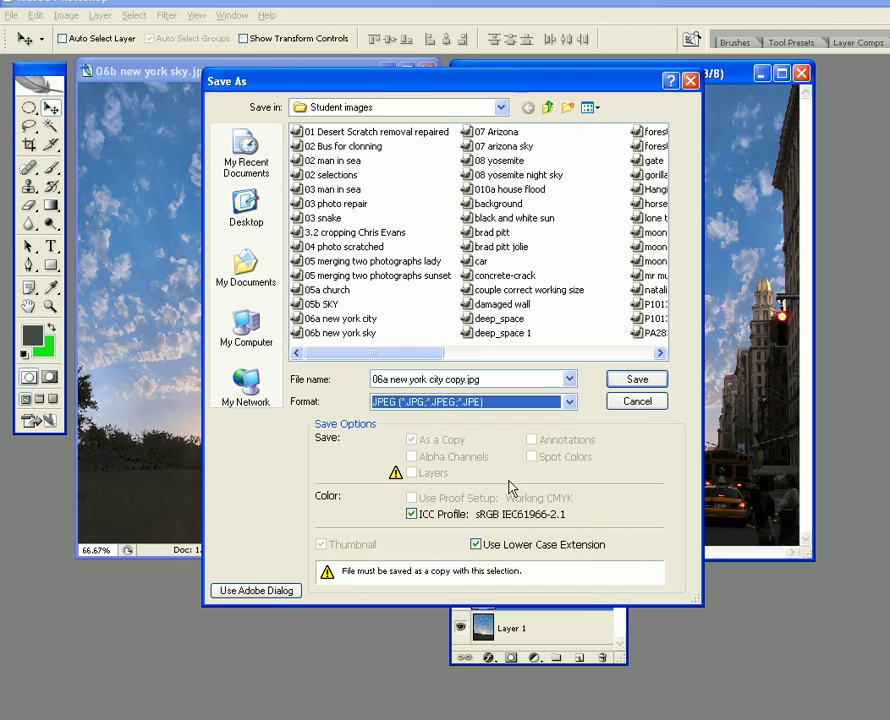
left_click(569, 402)
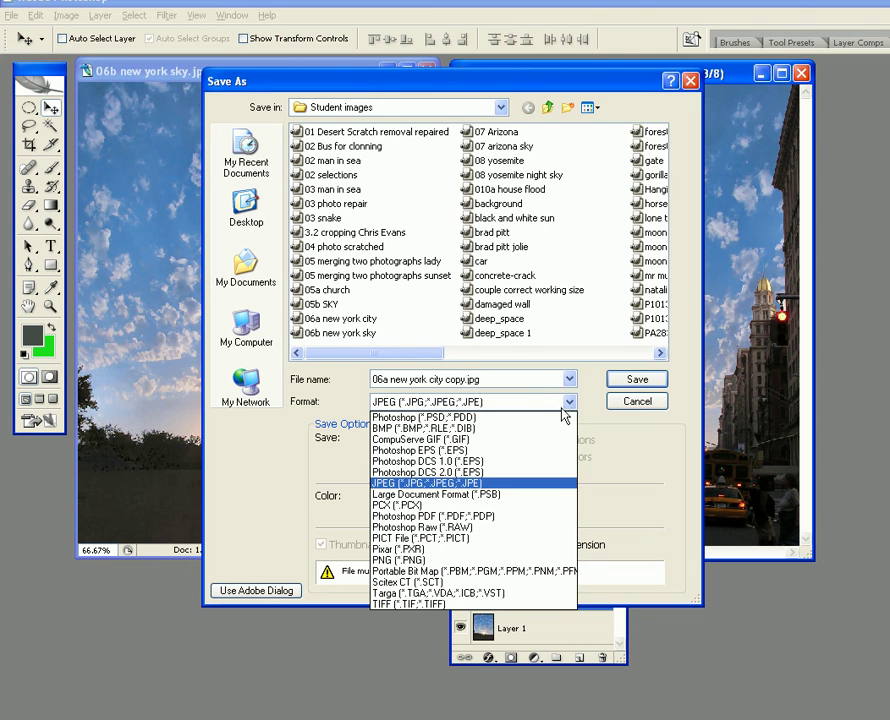
left_click(556, 418)
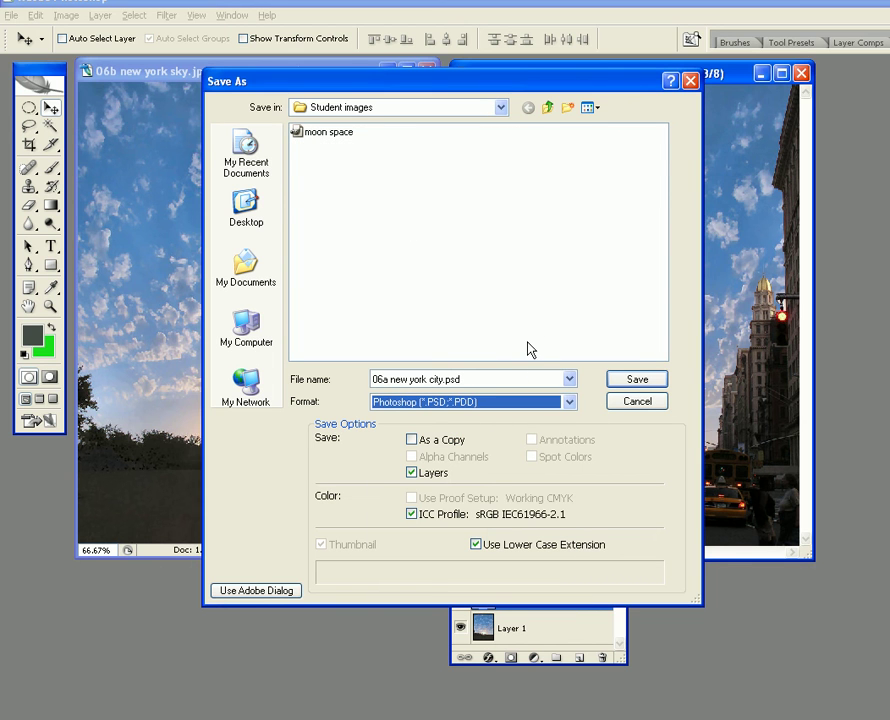
left_click(640, 381)
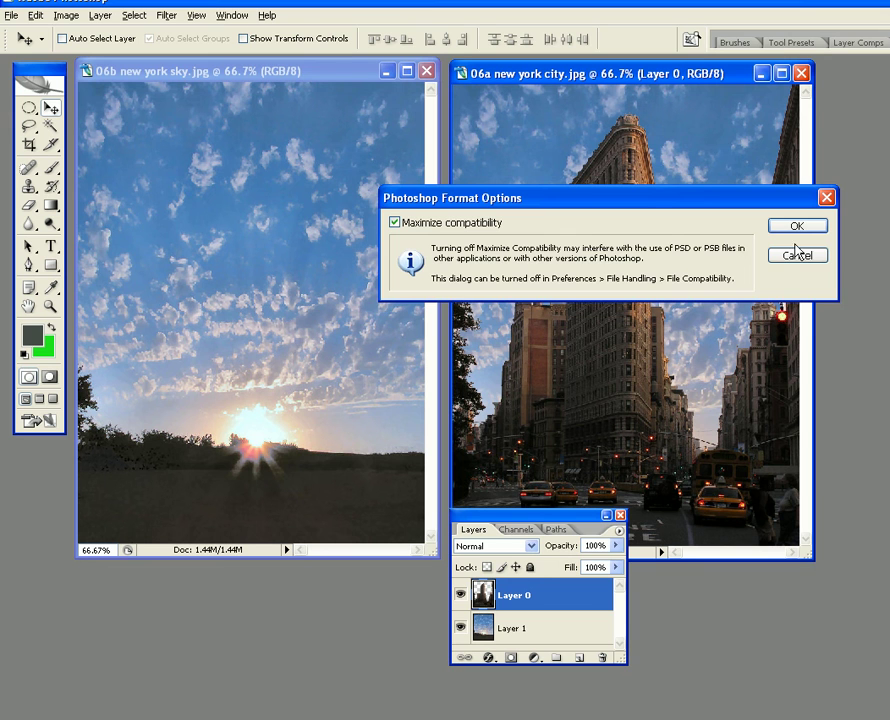
left_click(796, 226)
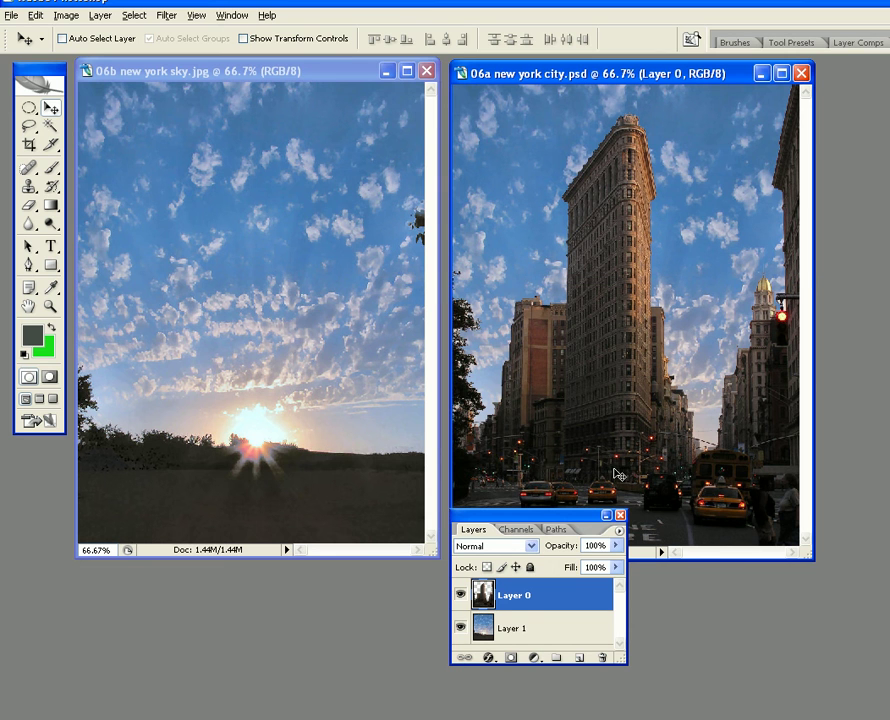
Step: Flatten the city composite into a single Background layer
left_click_drag(575, 523, 612, 397)
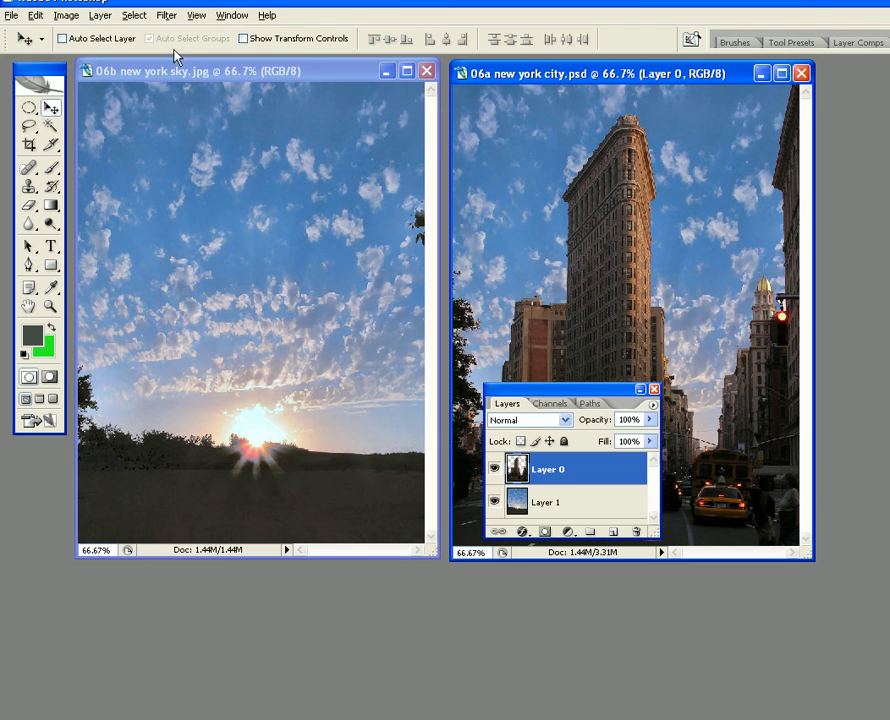
left_click(101, 15)
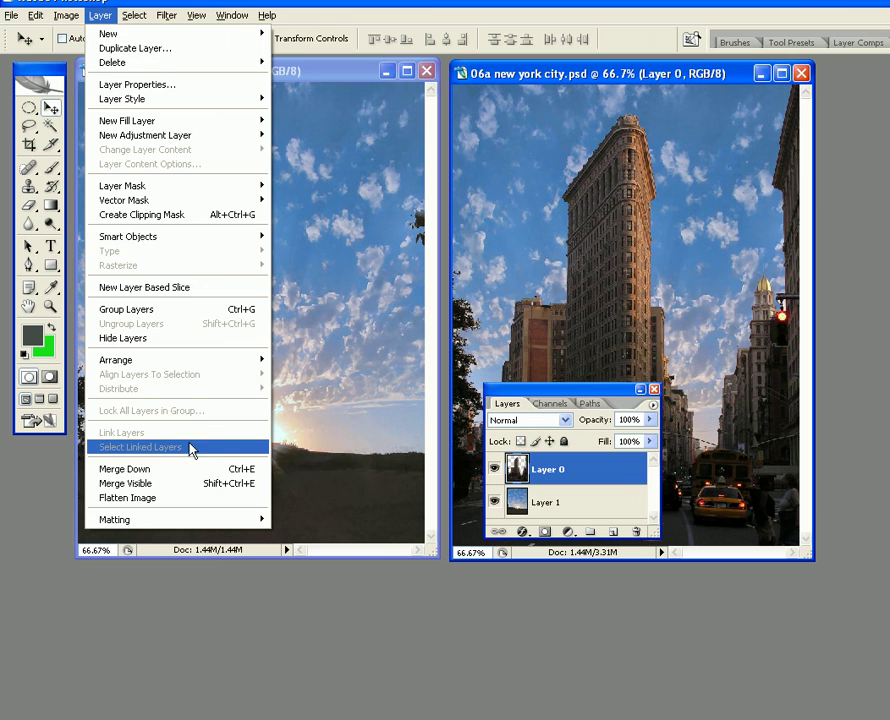
left_click(158, 505)
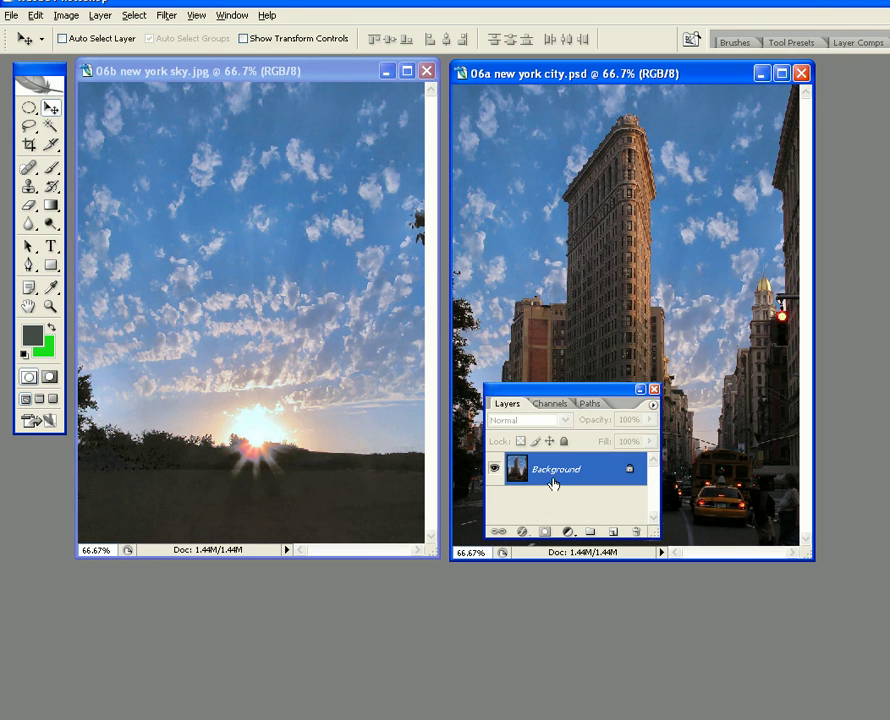